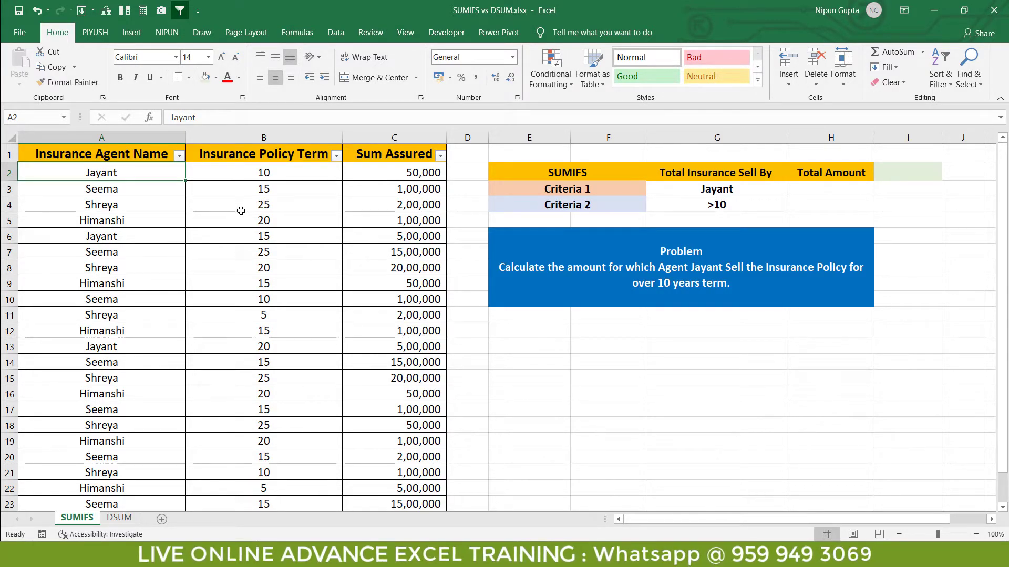
# Review the agent name, policy term and sum assured columns, the problem statement, and the two criteria they relate to.
pyautogui.click(241, 207)
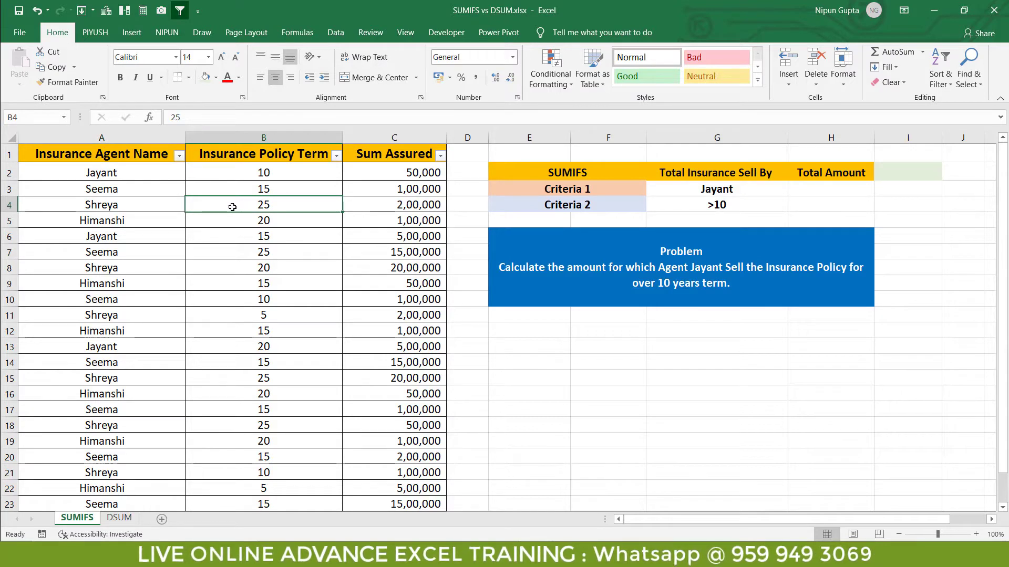
pyautogui.click(145, 139)
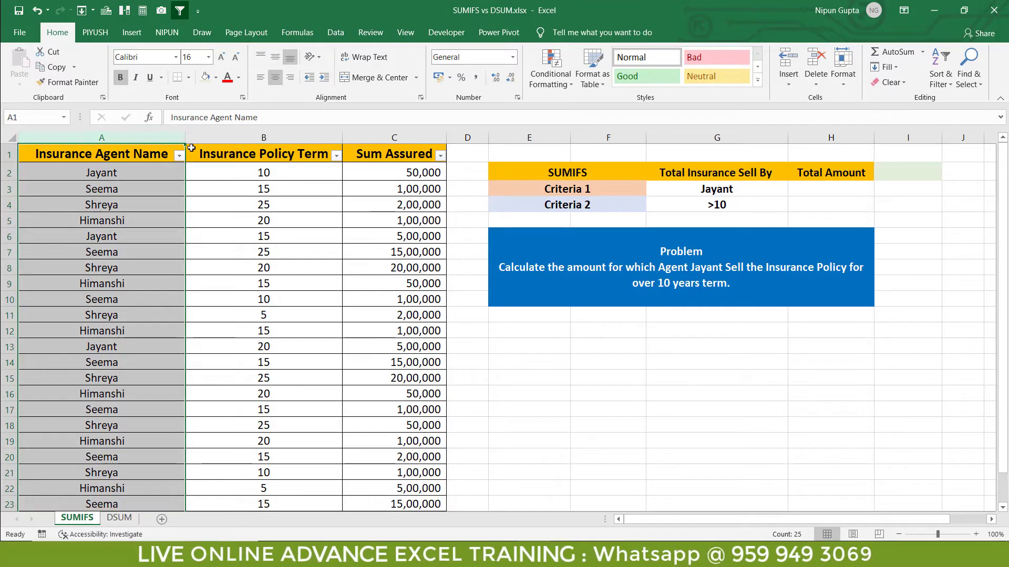
pyautogui.click(263, 137)
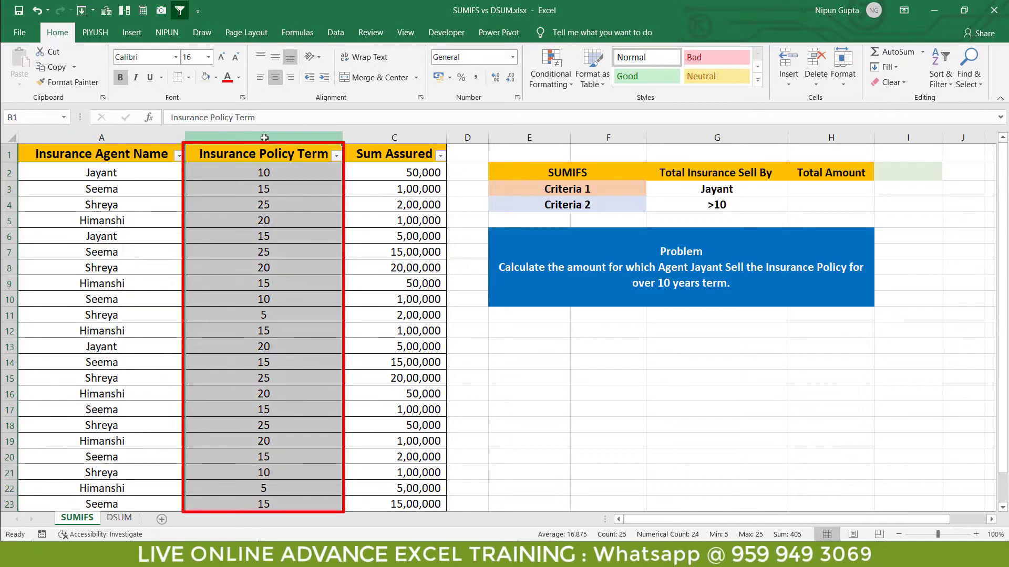
pyautogui.click(412, 135)
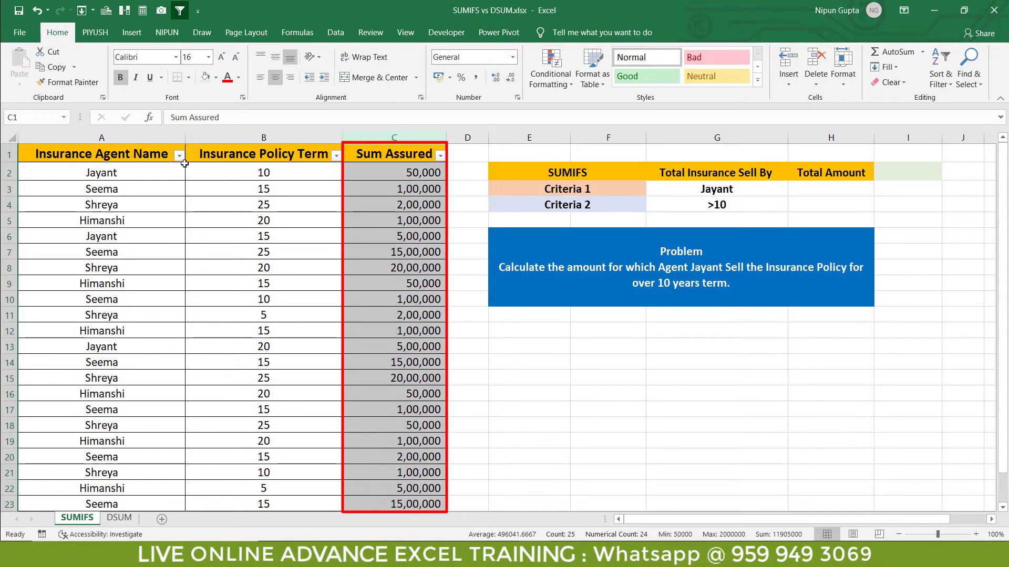
pyautogui.click(609, 233)
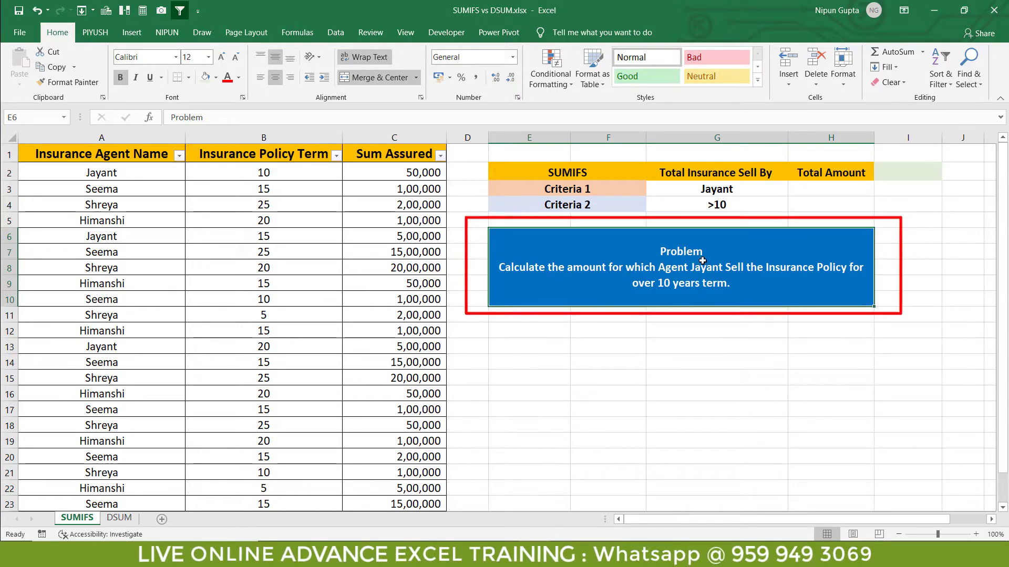
pyautogui.click(131, 172)
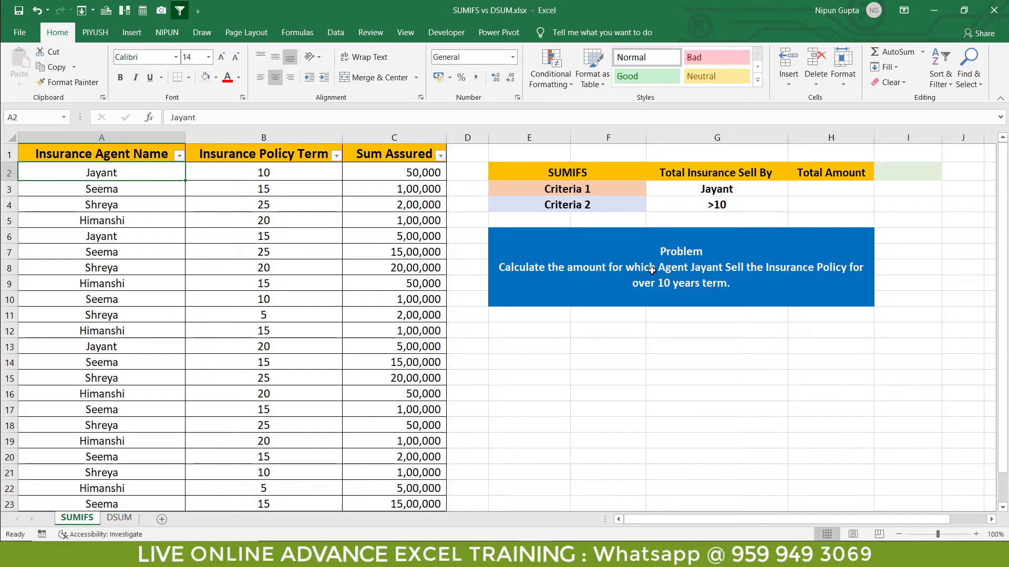
pyautogui.click(586, 190)
pyautogui.click(698, 190)
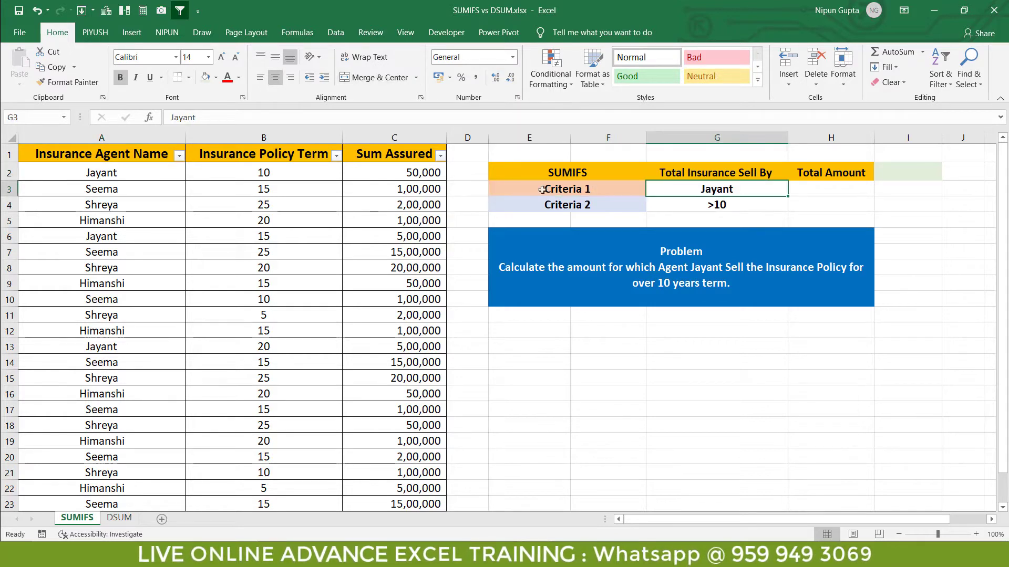
pyautogui.moveTo(90, 181); pyautogui.dragTo(121, 285)
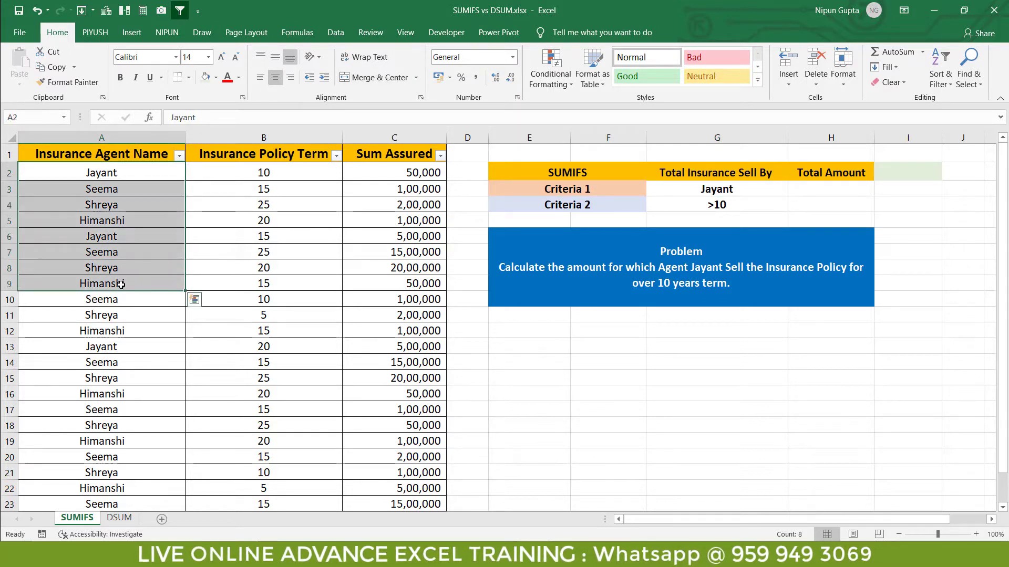
pyautogui.click(551, 206)
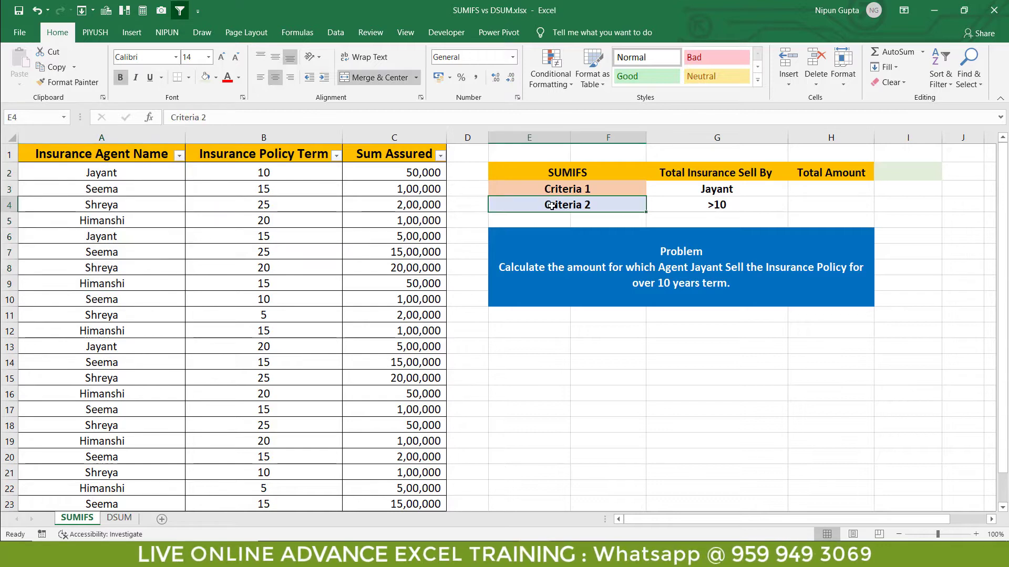
pyautogui.click(721, 203)
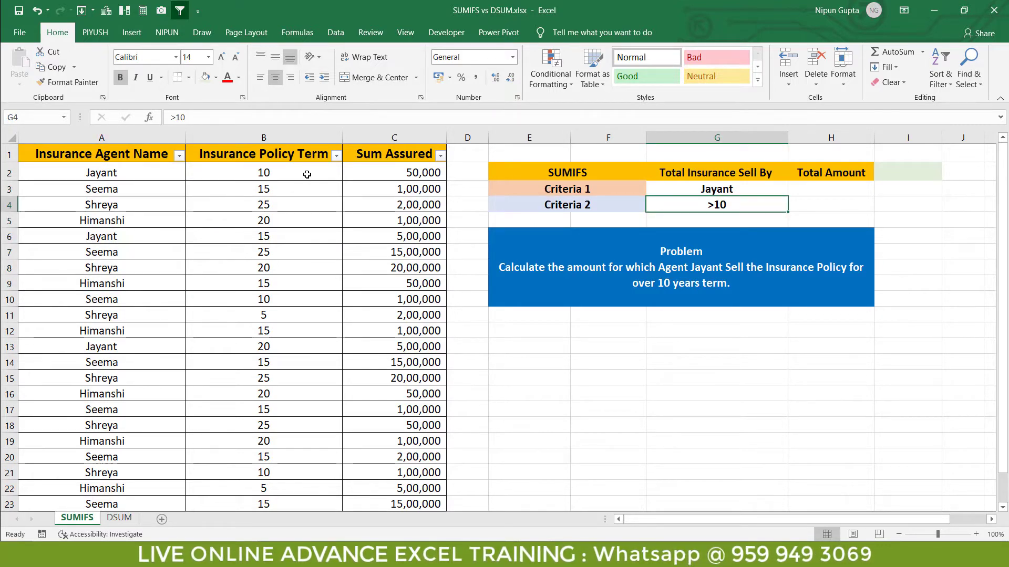
pyautogui.moveTo(307, 174); pyautogui.dragTo(303, 222)
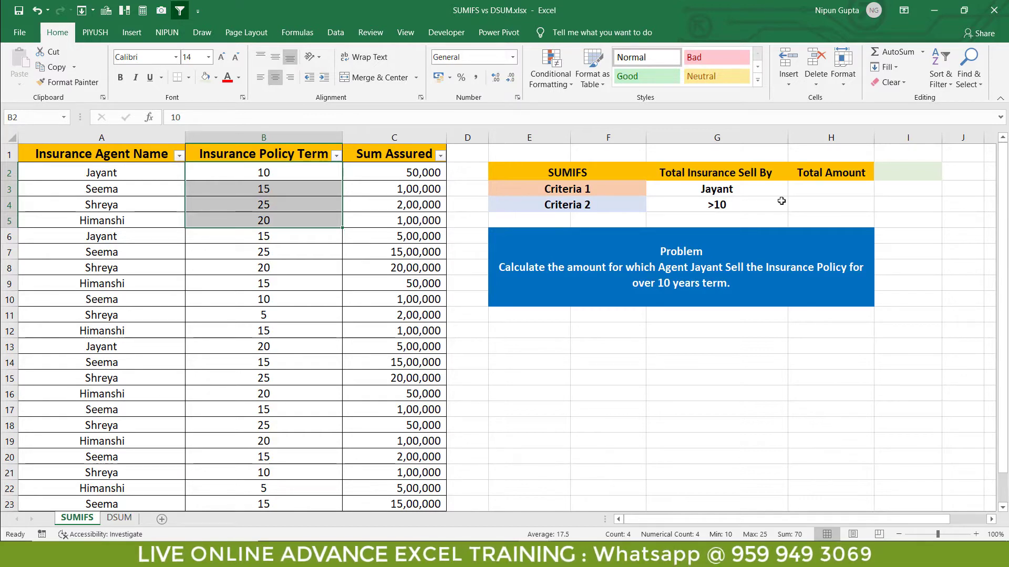
pyautogui.moveTo(777, 203); pyautogui.dragTo(547, 201)
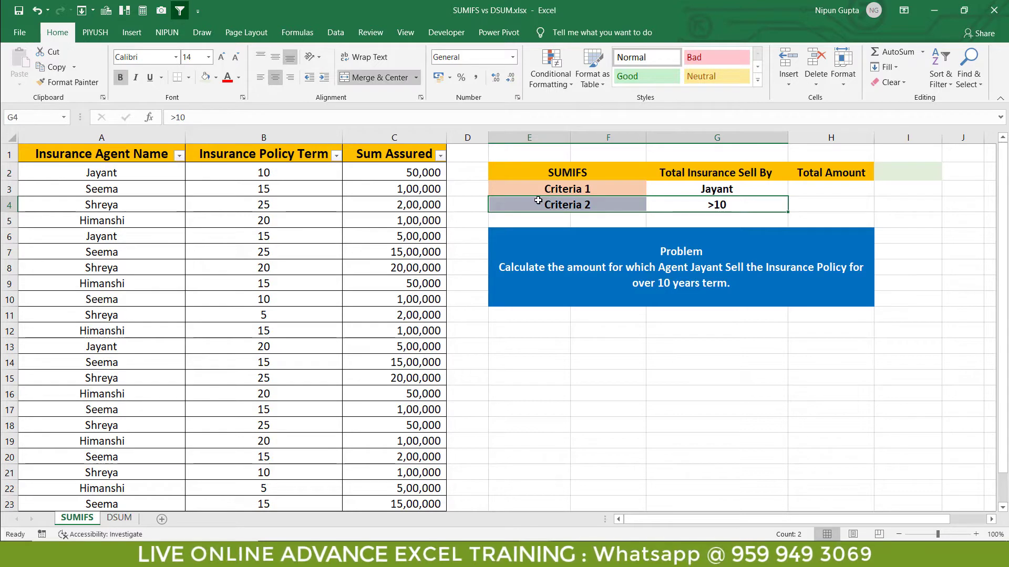
# Start a SUMIFS formula in cell I2 beside the Total Amount label.
pyautogui.click(892, 166)
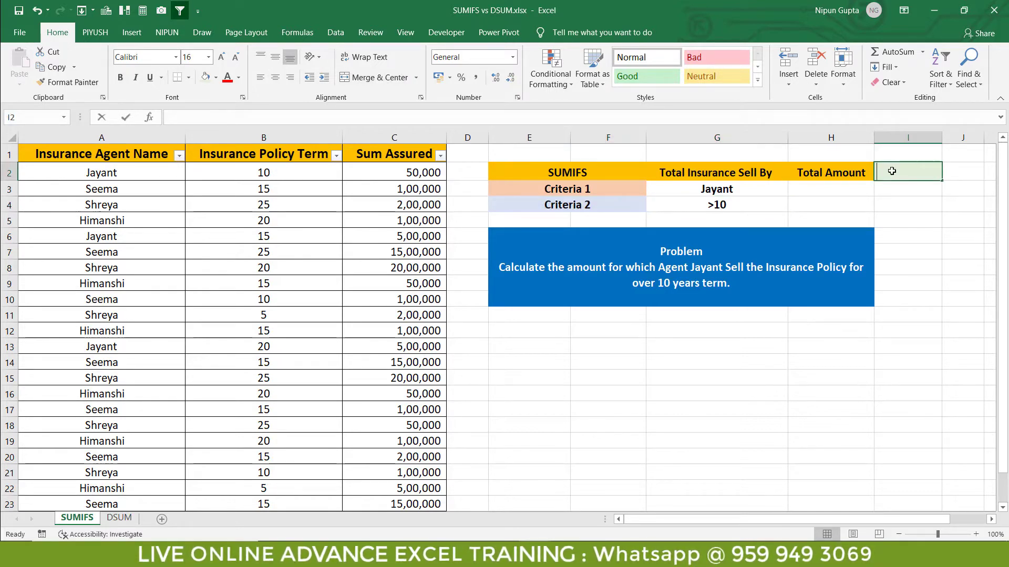
pyautogui.write('=syumif')
pyautogui.press('BackSpace')
pyautogui.press('BackSpace')
pyautogui.press('BackSpace')
pyautogui.press('BackSpace')
pyautogui.press('BackSpace')
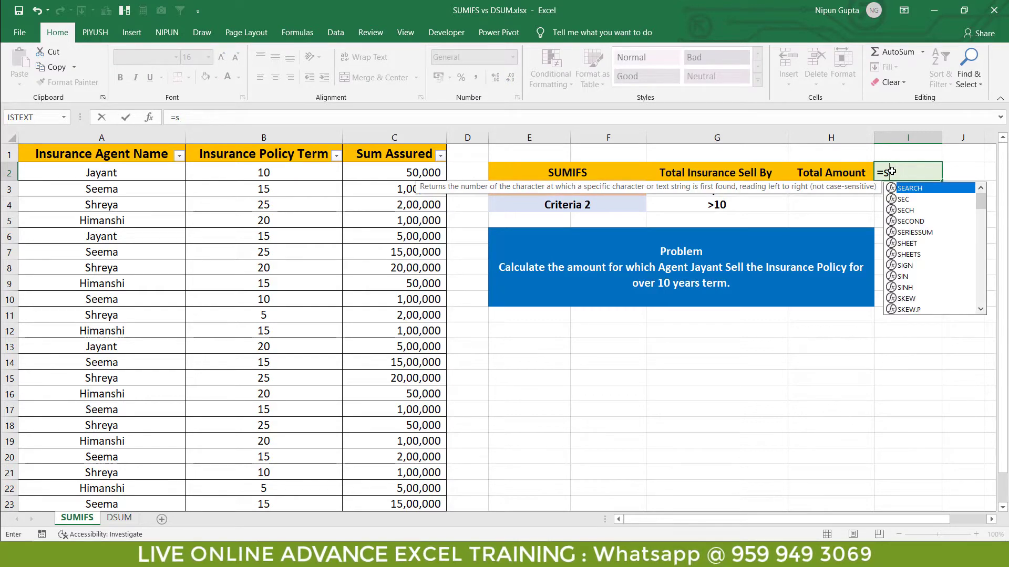
pyautogui.write('umif')
pyautogui.press('BackSpace')
pyautogui.press('BackSpace')
pyautogui.press('BackSpace')
pyautogui.press('BackSpace')
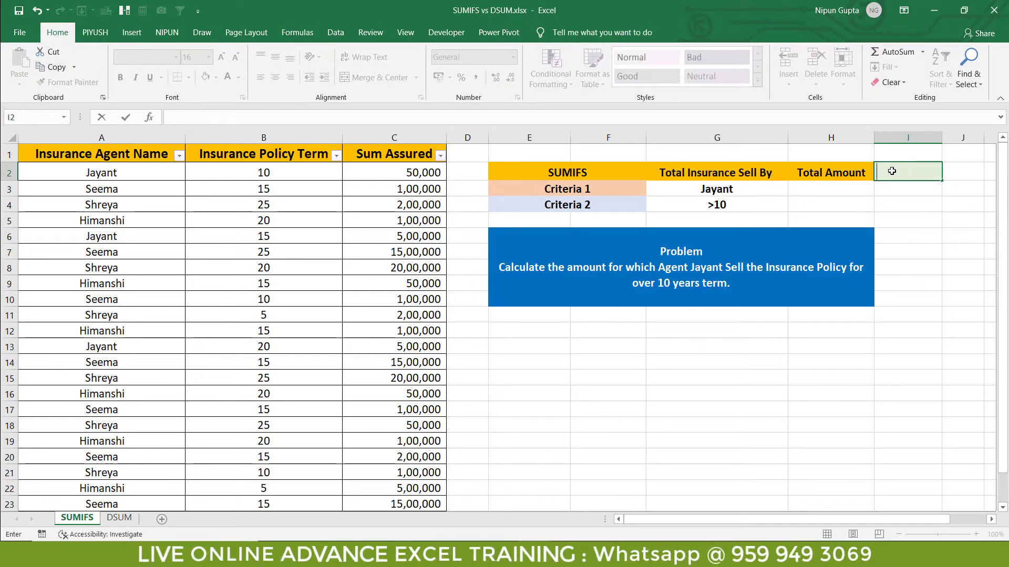
pyautogui.write('sumif')
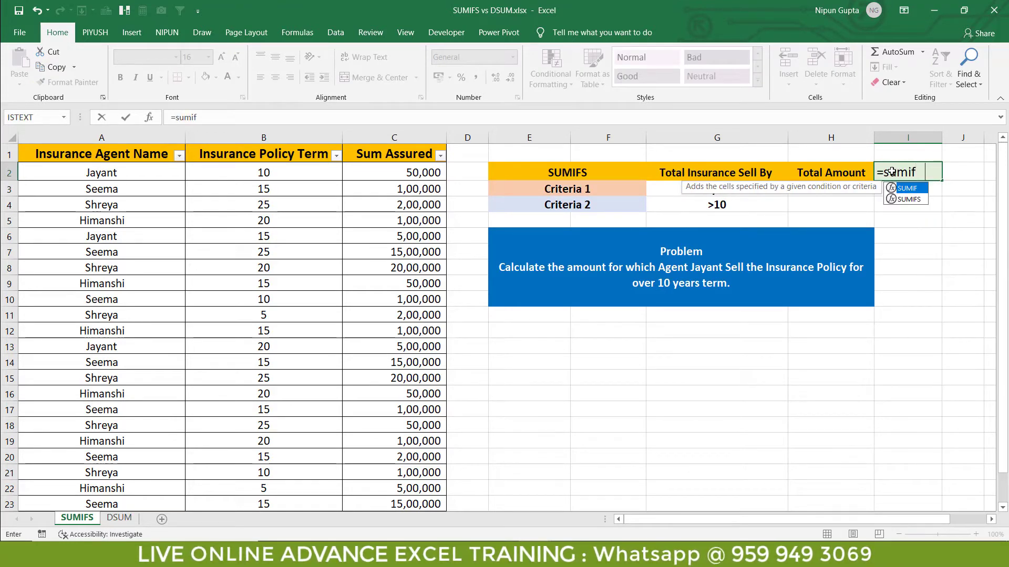
pyautogui.press('Tab')
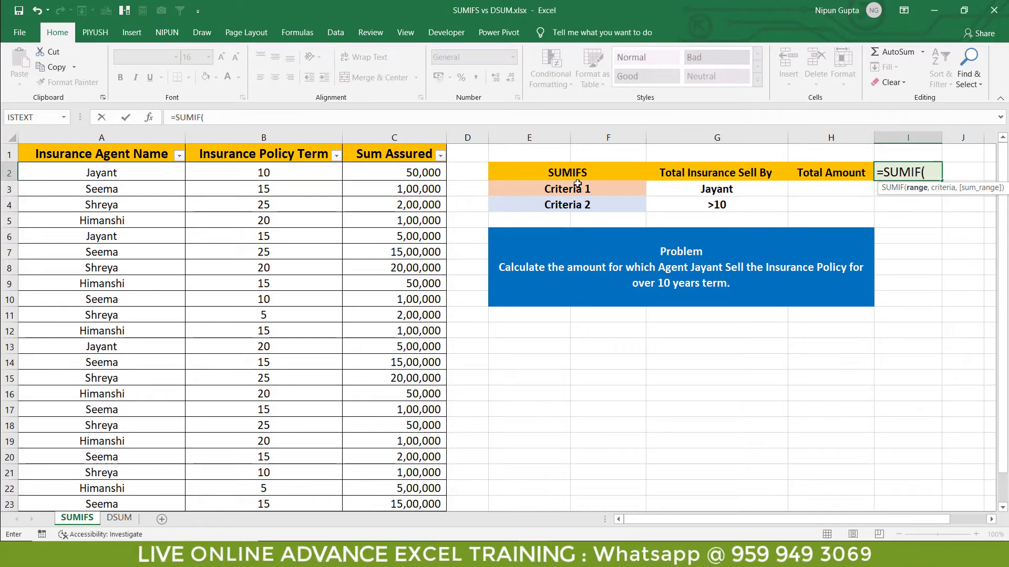
pyautogui.press('BackSpace')
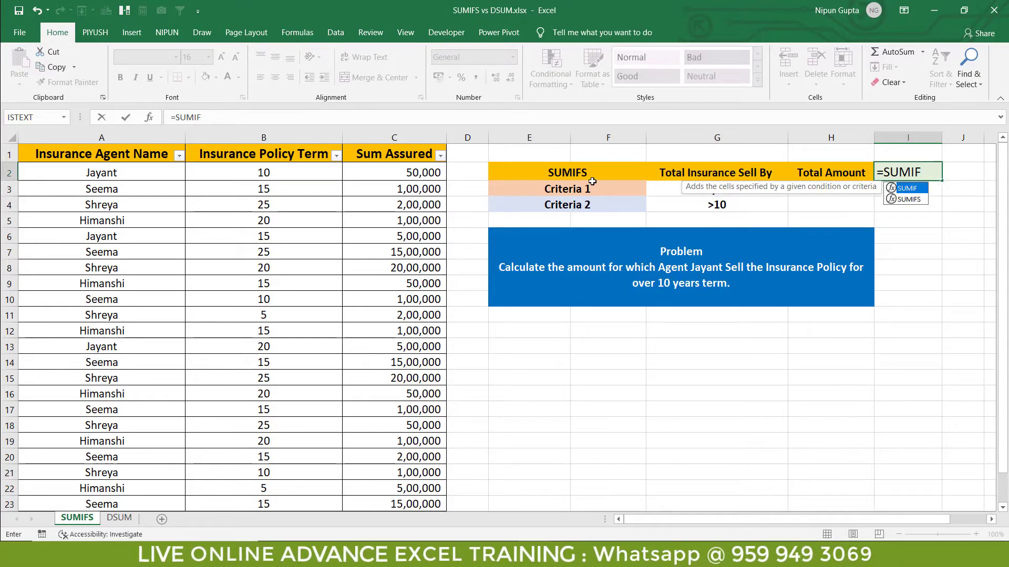
pyautogui.write('s')
pyautogui.press('Tab')
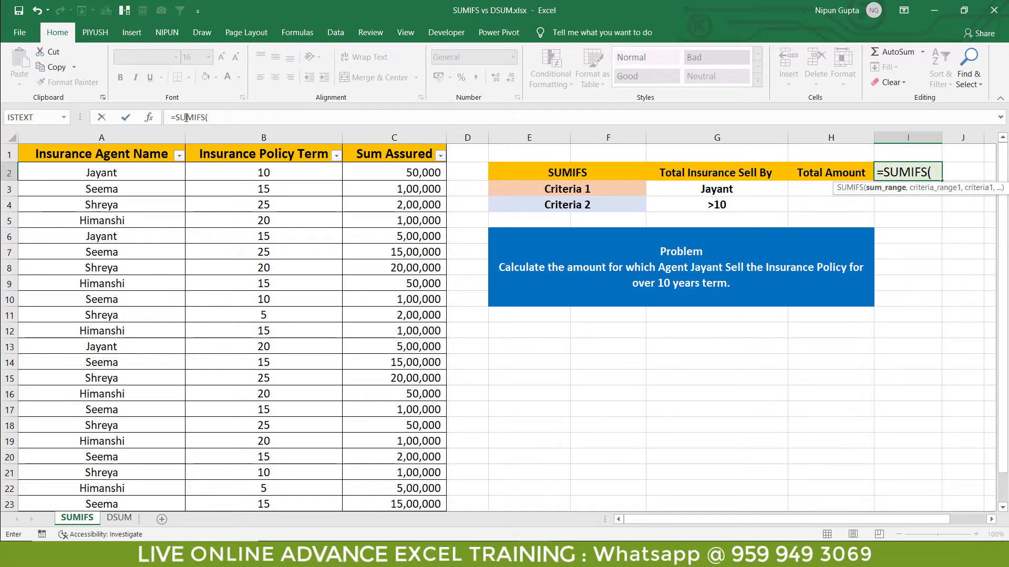
# Set the Sum Assured values C2:C25 as the sum range of the SUMIFS formula.
pyautogui.click(257, 114)
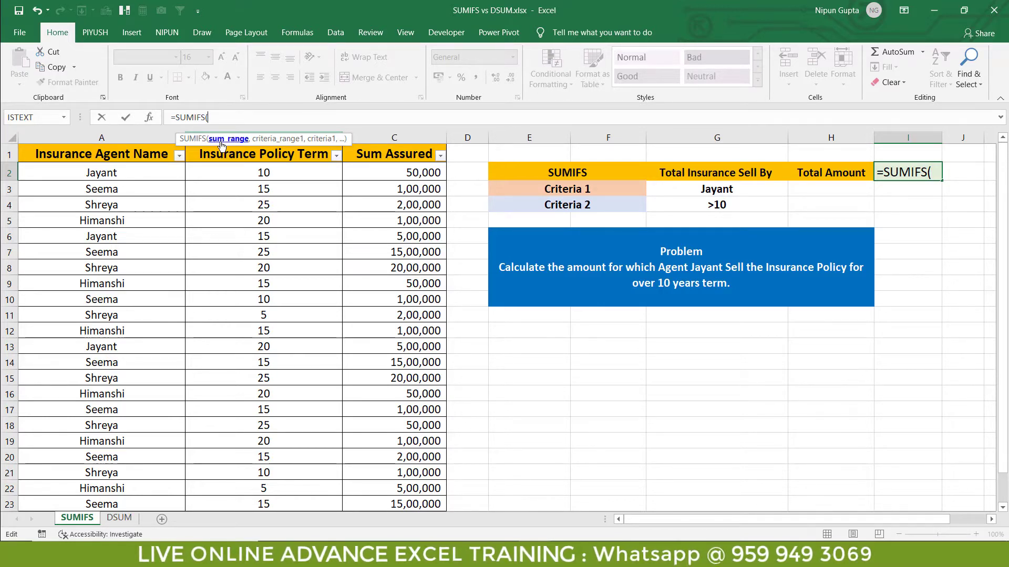
pyautogui.click(393, 173)
pyautogui.hotkey('ctrl', 'shift', 'Down')
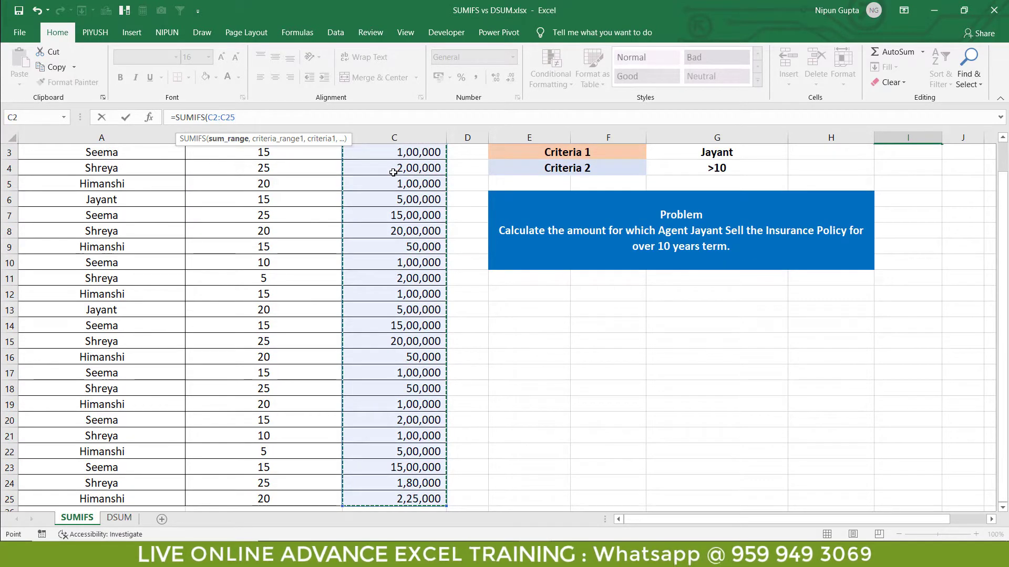
pyautogui.write(',')
pyautogui.scroll(1, 393, 172)
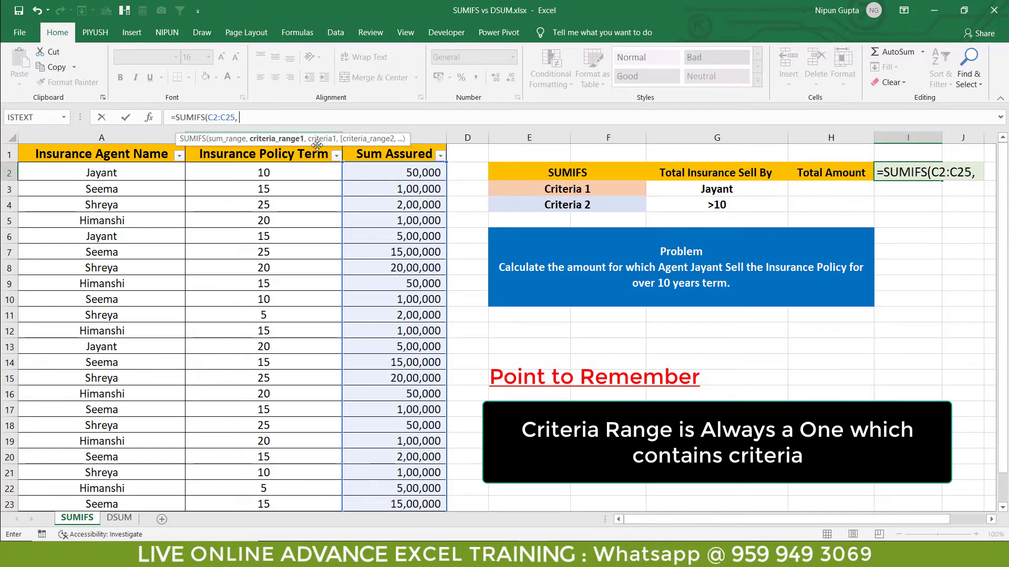
# Add the Insurance Agent Name values A2:A25 as the first criteria range of the formula.
pyautogui.click(120, 172)
pyautogui.hotkey('ctrl', 'shift', 'Down')
pyautogui.write(',')
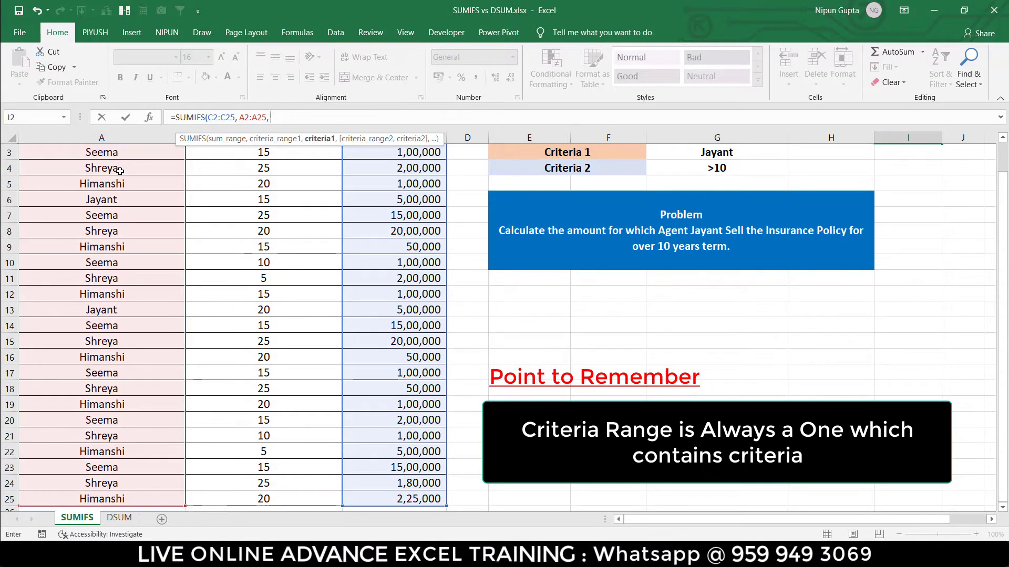
pyautogui.scroll(1, 126, 176)
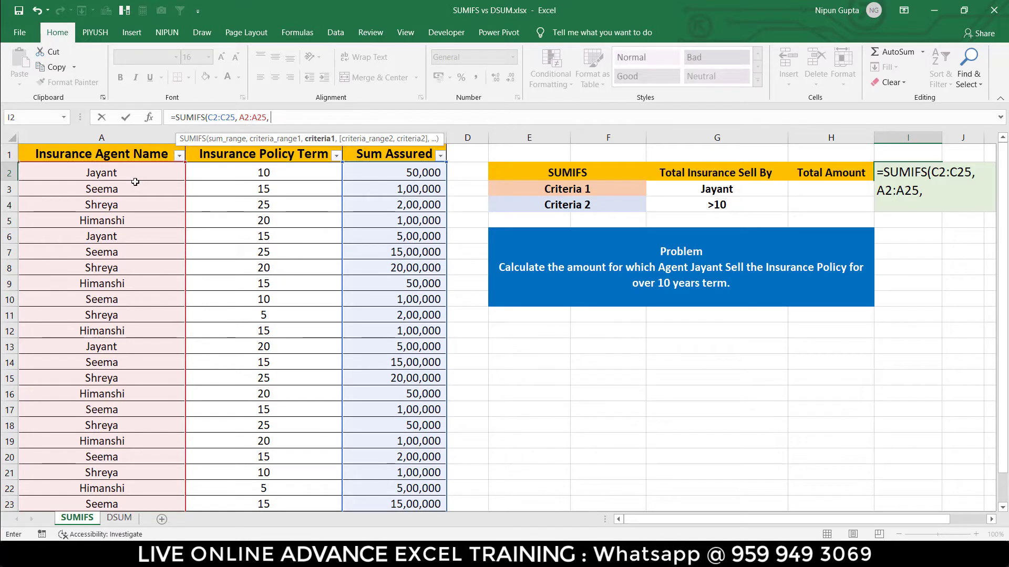
# Try the agent's name as quoted text for the first criterion instead of a cell reference, and clear the entry.
pyautogui.click(723, 189)
pyautogui.press('BackSpace')
pyautogui.press('BackSpace')
pyautogui.press('BackSpace')
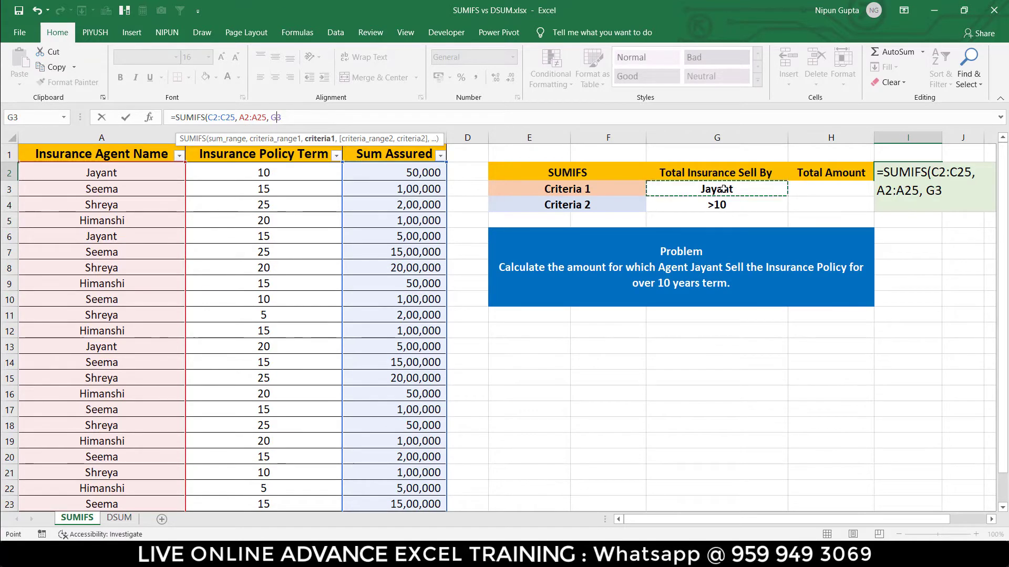
pyautogui.write('"Jaya')
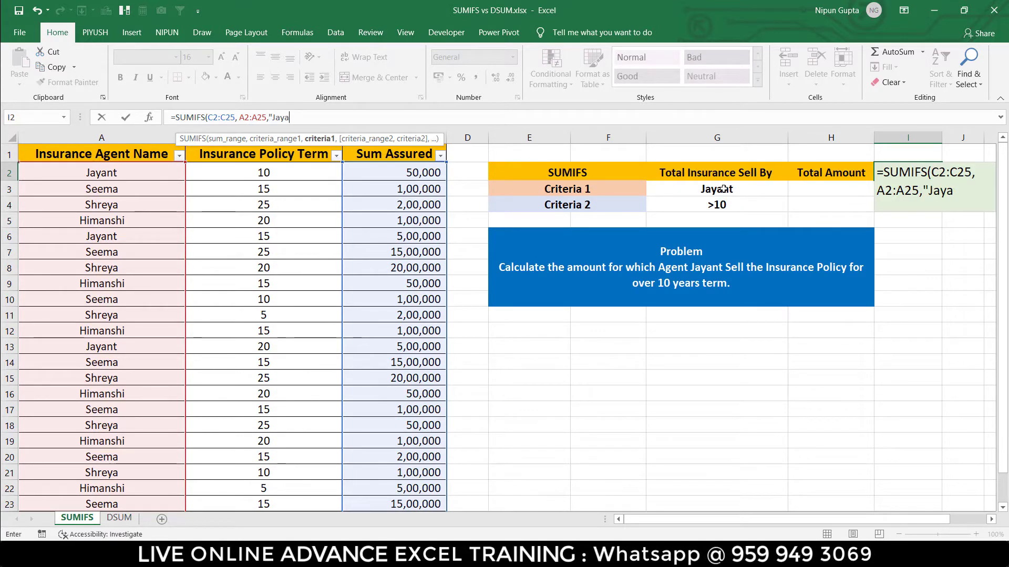
pyautogui.write('nTt",')
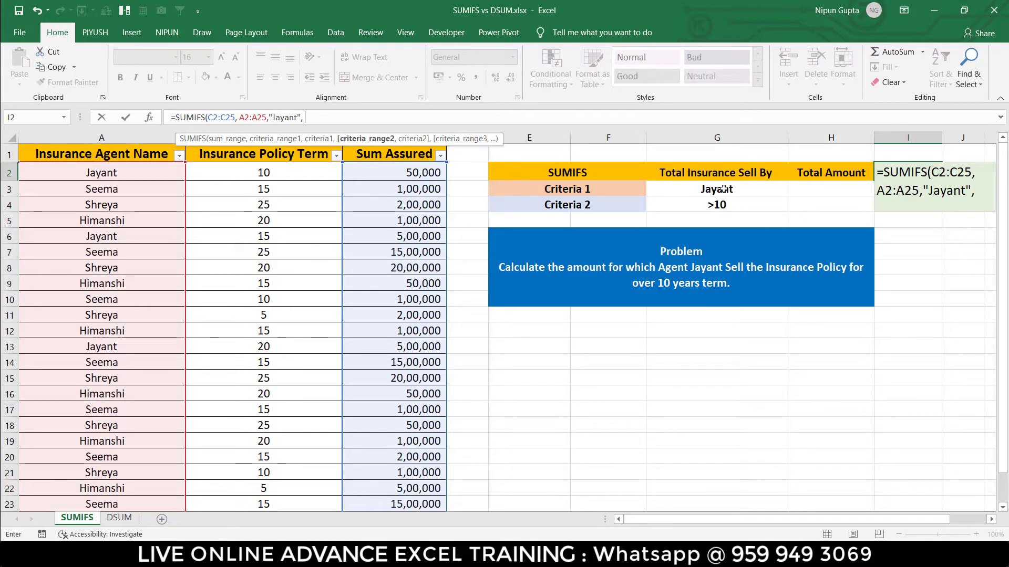
pyautogui.press('BackSpace')
pyautogui.press('BackSpace')
pyautogui.press('BackSpace')
pyautogui.press('BackSpace')
pyautogui.press('BackSpace')
pyautogui.press('BackSpace')
pyautogui.press('BackSpace')
pyautogui.press('BackSpace')
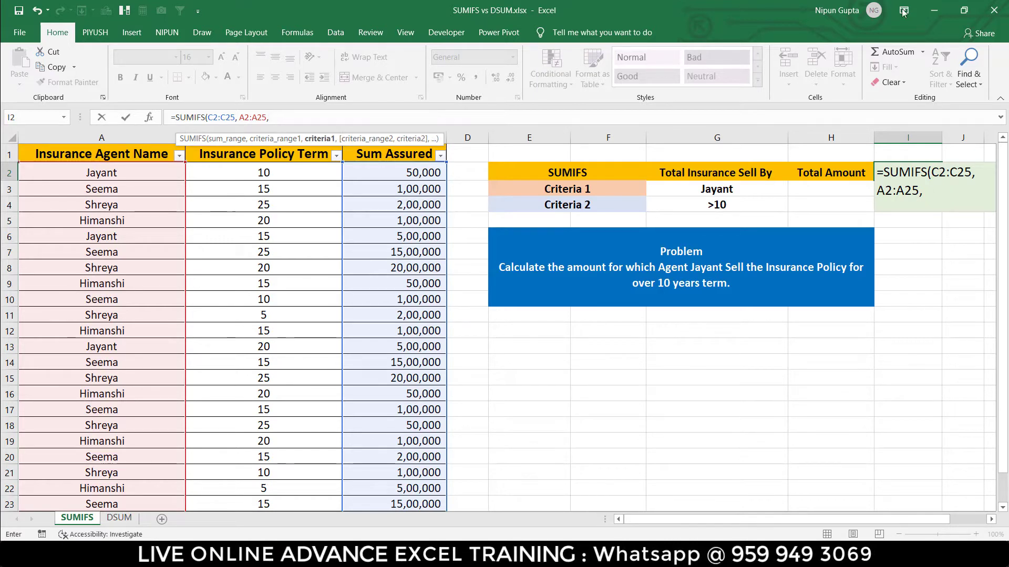
# Set G3 as the first criterion and the Insurance Policy Term values B2:B25 as the second criteria range.
pyautogui.click(695, 187)
pyautogui.write(',')
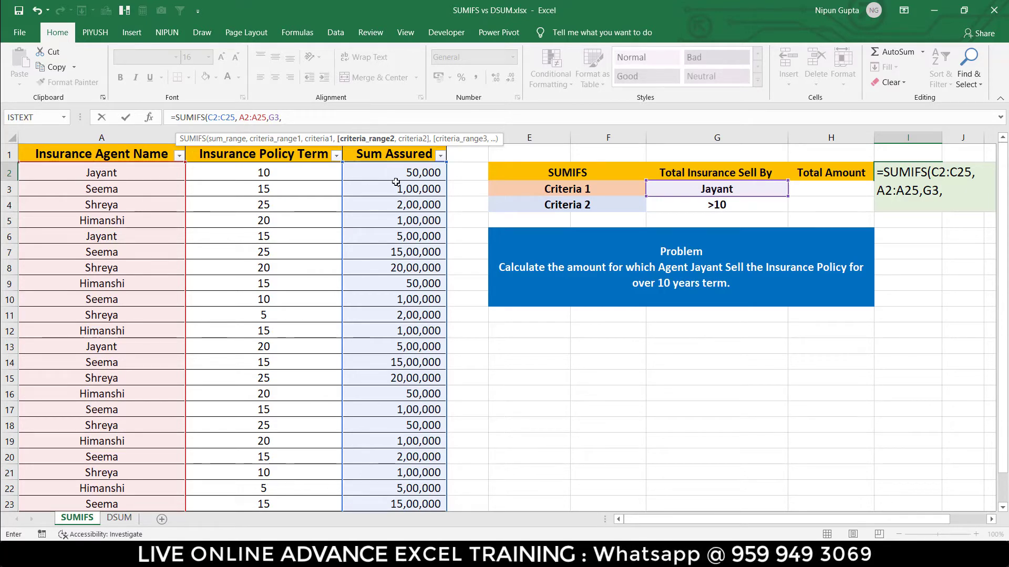
pyautogui.click(303, 176)
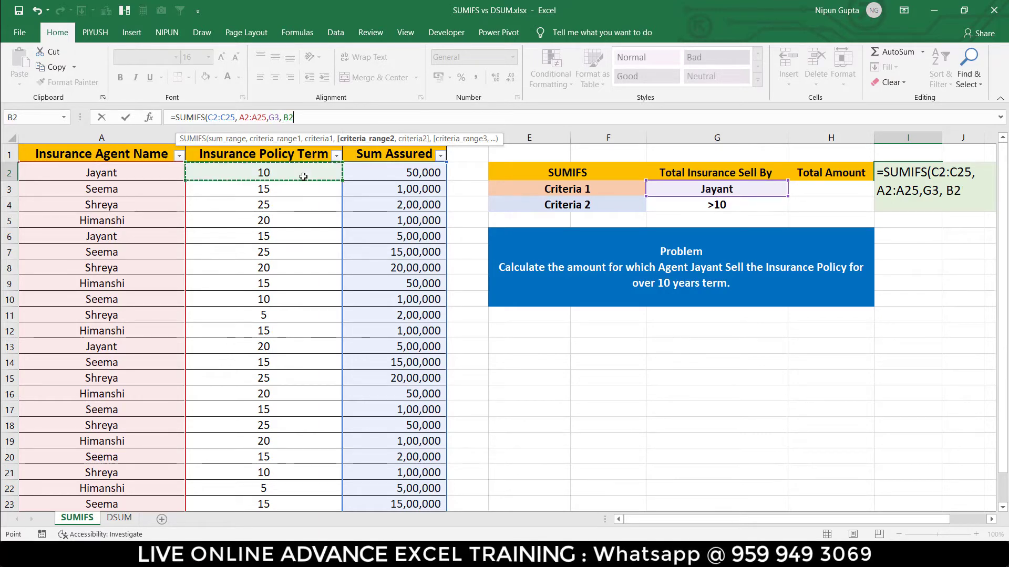
pyautogui.hotkey('ctrl', 'shift', 'Down')
pyautogui.write(',')
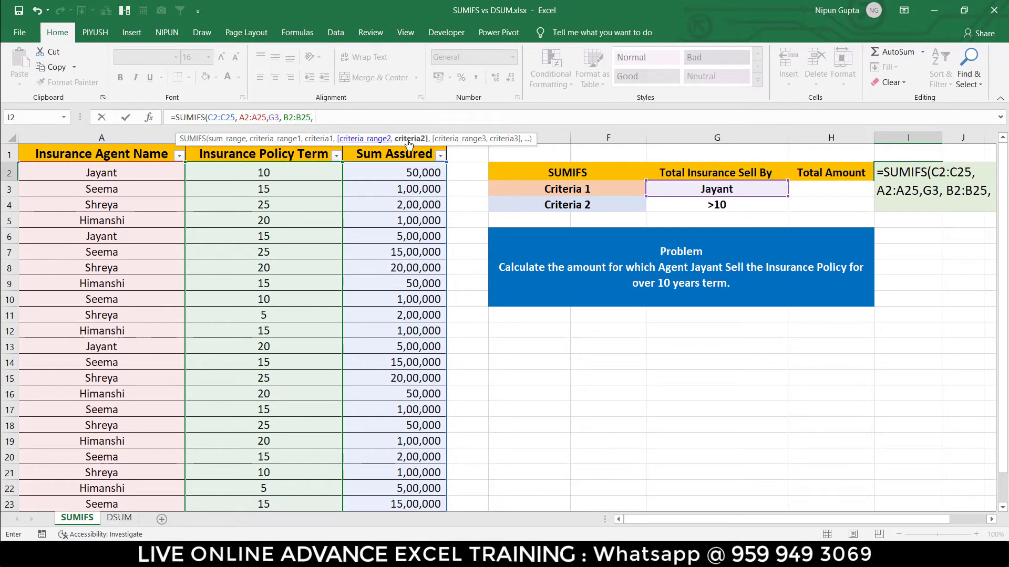
# Set G4 as the second criterion, complete the SUMIFS formula, and reselect the result cell I2.
pyautogui.click(742, 202)
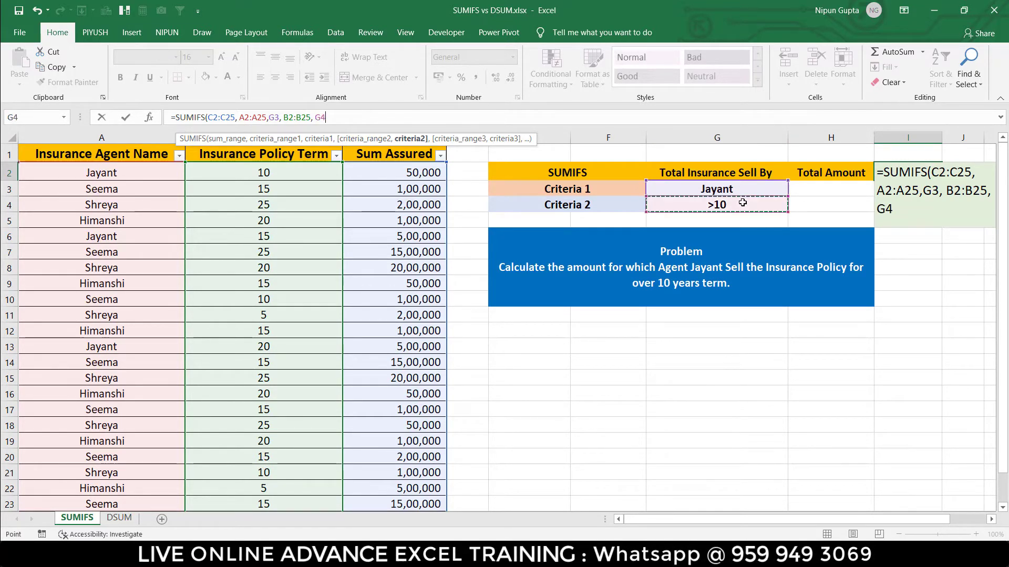
pyautogui.write(')')
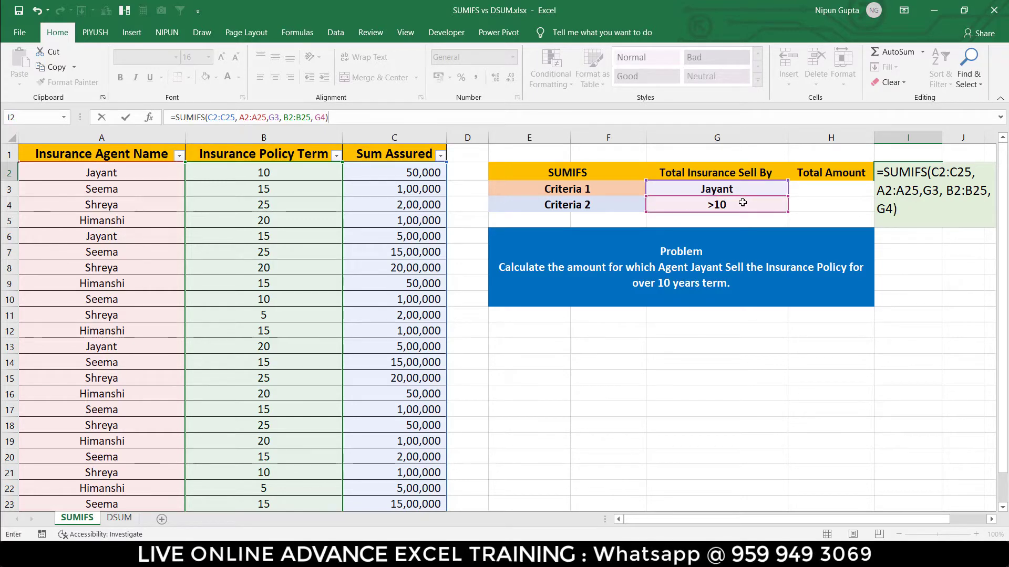
pyautogui.press('Return')
pyautogui.click(929, 176)
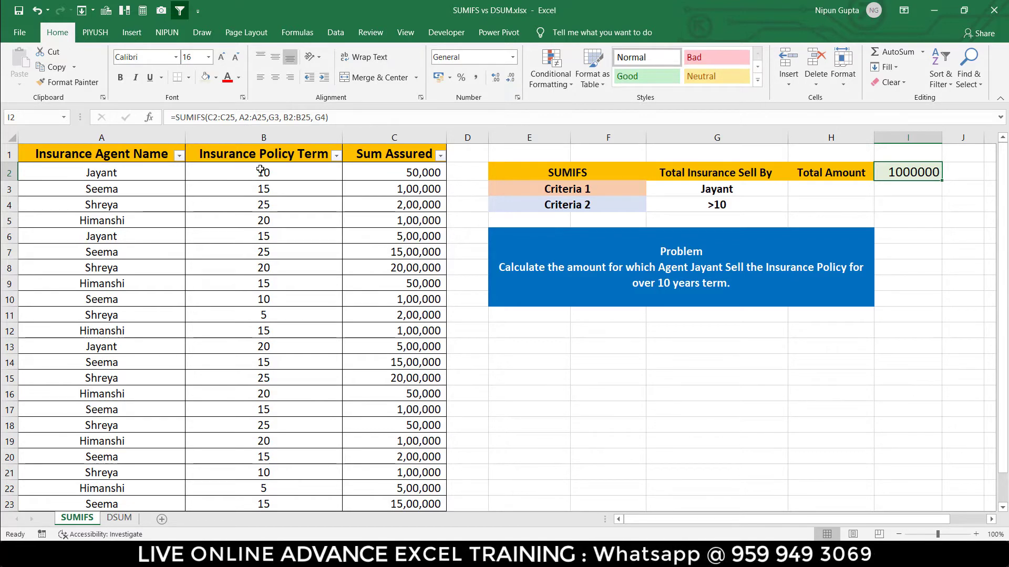
pyautogui.moveTo(128, 156); pyautogui.dragTo(381, 154)
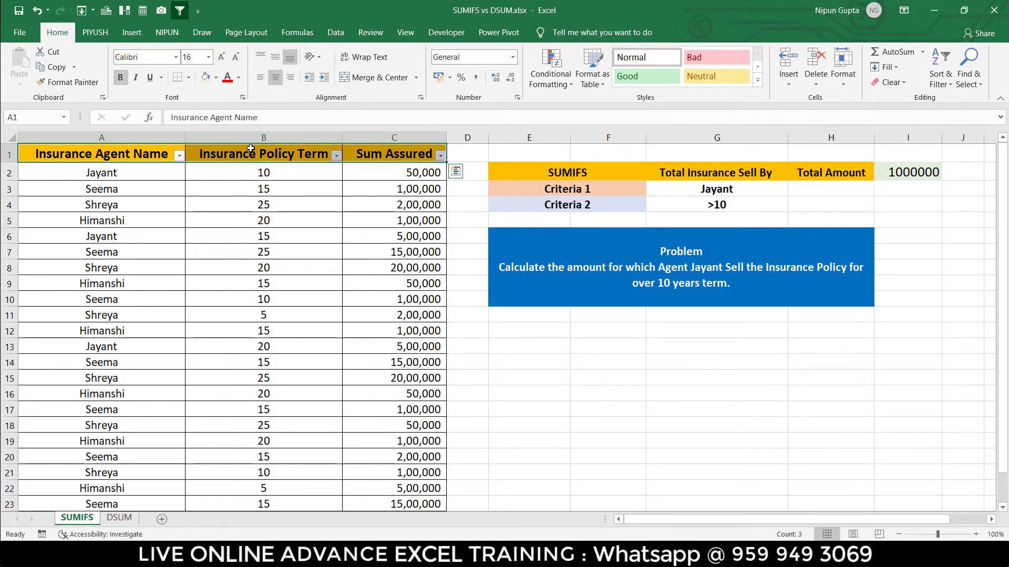
# Filter the Insurance Agent Name column to the agent in the problem and check the Sum Assured values for terms over 10.
pyautogui.click(179, 156)
pyautogui.click(36, 301)
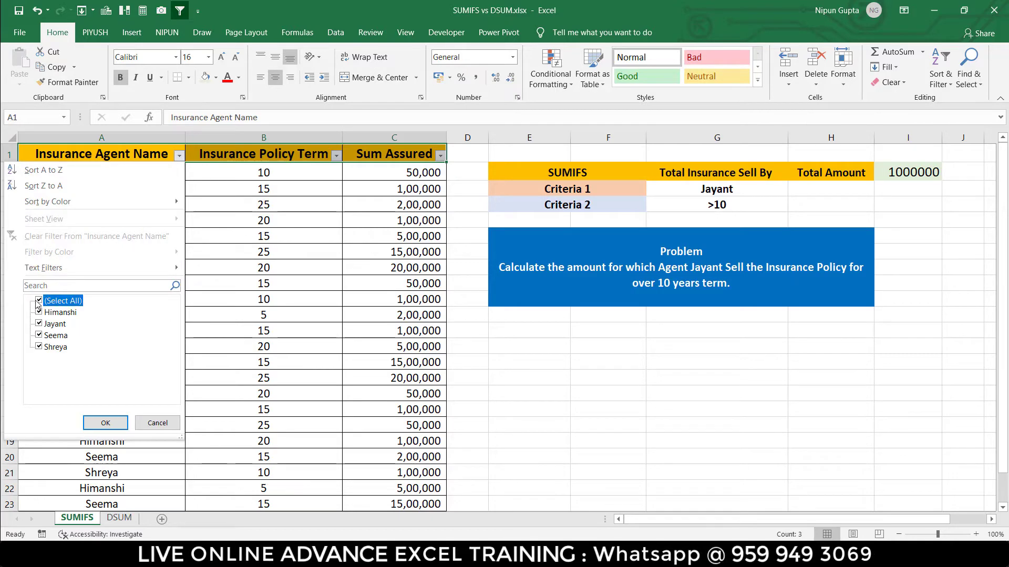
pyautogui.click(40, 323)
pyautogui.click(104, 424)
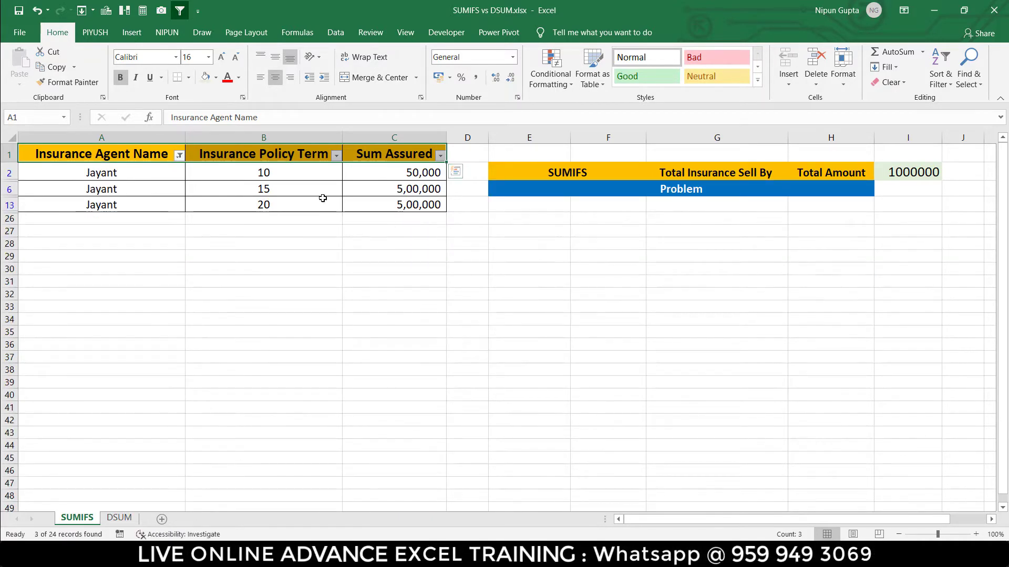
pyautogui.moveTo(313, 191); pyautogui.dragTo(289, 204)
pyautogui.click(415, 194)
pyautogui.moveTo(415, 198); pyautogui.dragTo(416, 206)
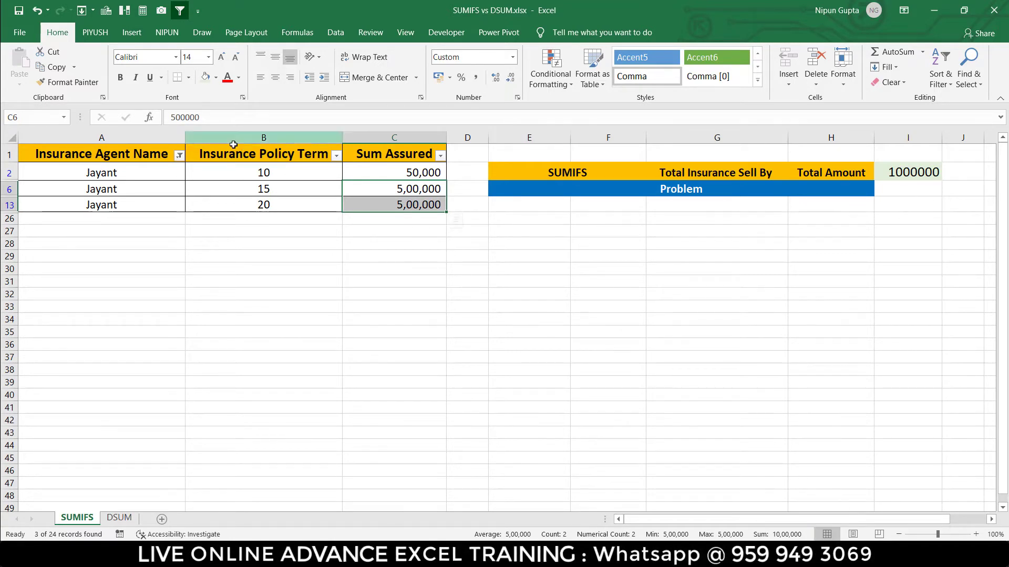
# Clear the filter from the Insurance Agent Name column.
pyautogui.click(151, 158)
pyautogui.click(179, 155)
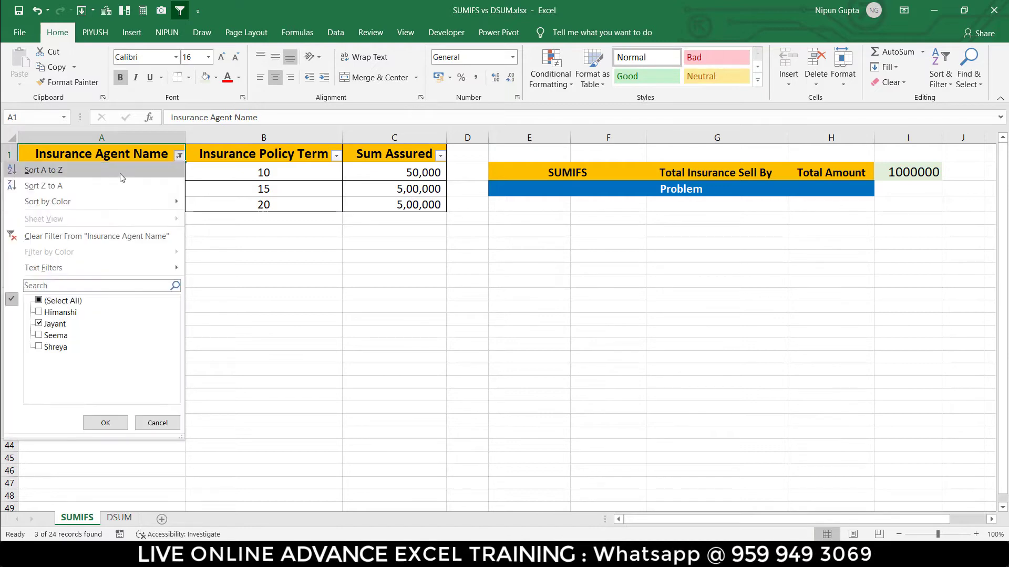
pyautogui.click(79, 236)
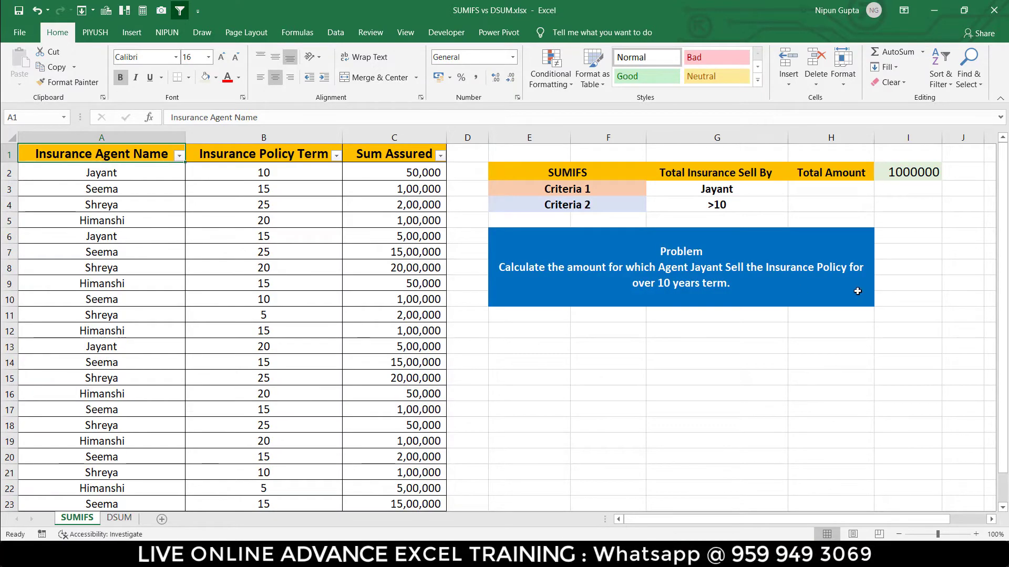
# Review the problem statement and the ranges and criteria used by the SUMIFS formula in I2.
pyautogui.click(850, 229)
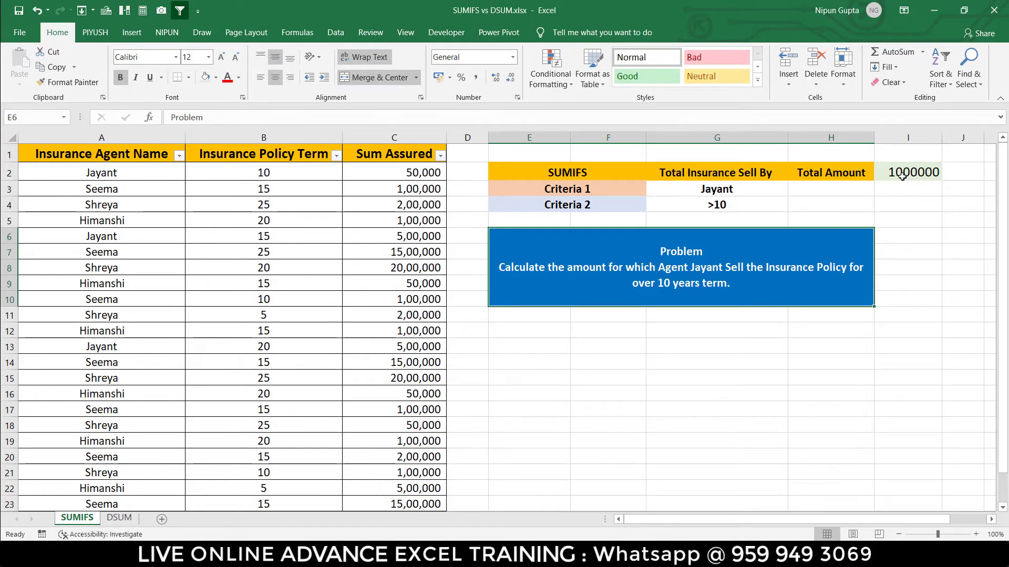
pyautogui.click(908, 172)
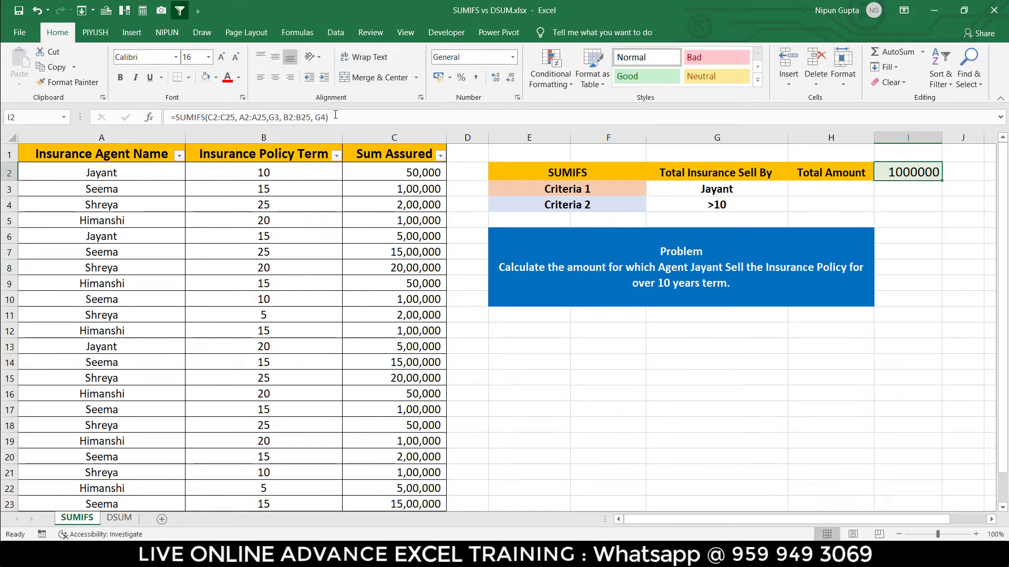
pyautogui.click(233, 120)
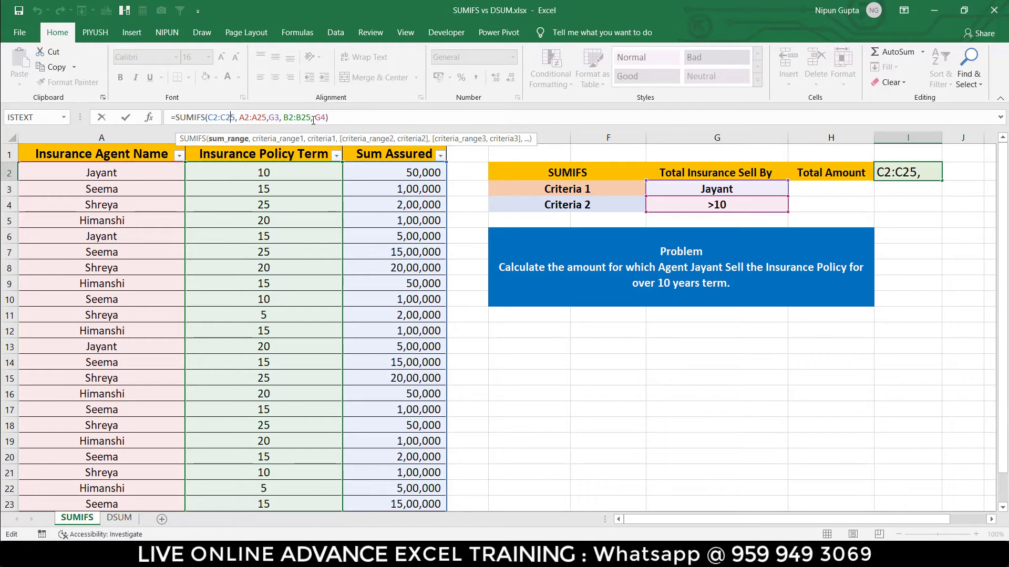
pyautogui.press('Return')
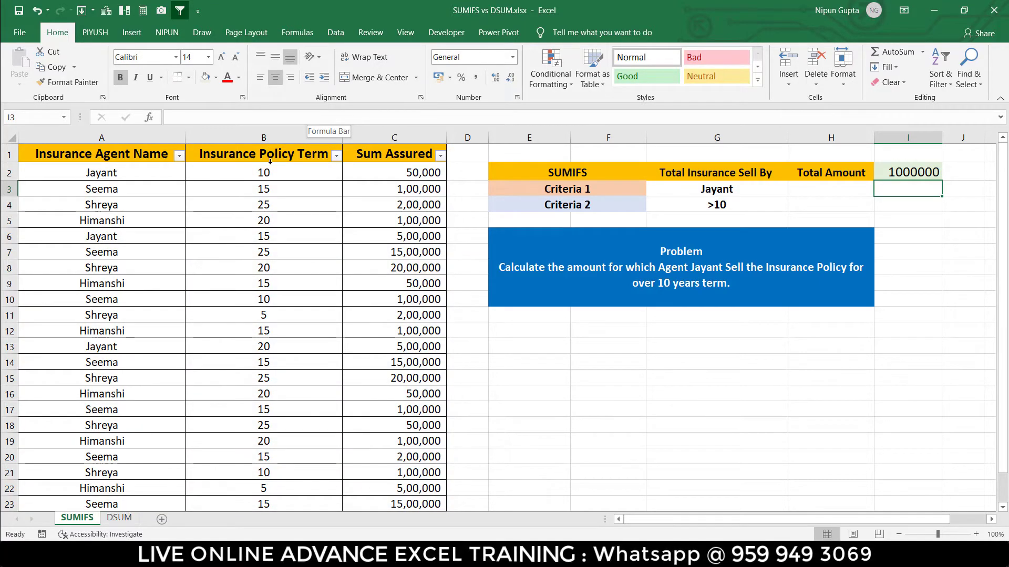
# On the DSUM sheet, insert seven blank rows above the data table's header row.
pyautogui.click(121, 516)
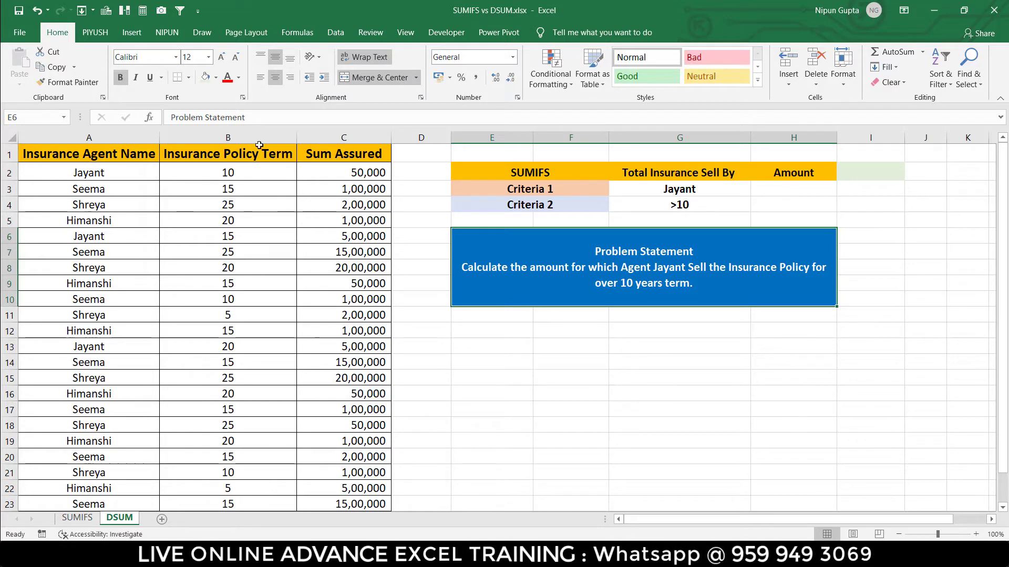
pyautogui.click(9, 153)
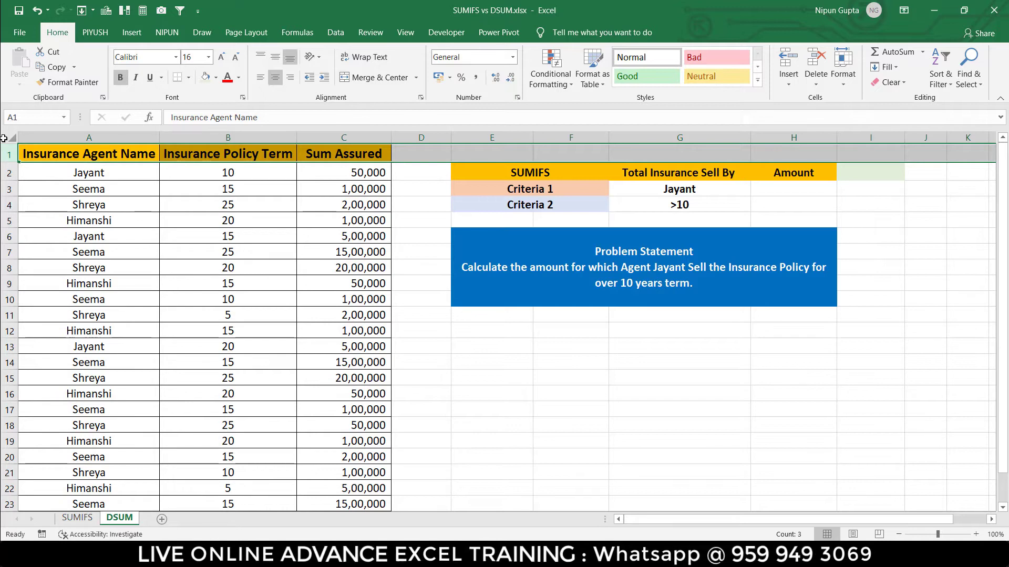
pyautogui.hotkey('ctrl', 'shift', '=')
pyautogui.hotkey('ctrl', 'shift', '=')
pyautogui.hotkey('ctrl', 'shift', '=')
pyautogui.hotkey('ctrl', 'shift', '=')
pyautogui.hotkey('ctrl', 'shift', '=')
pyautogui.hotkey('ctrl', 'shift', '=')
pyautogui.hotkey('ctrl', 'shift', '=')
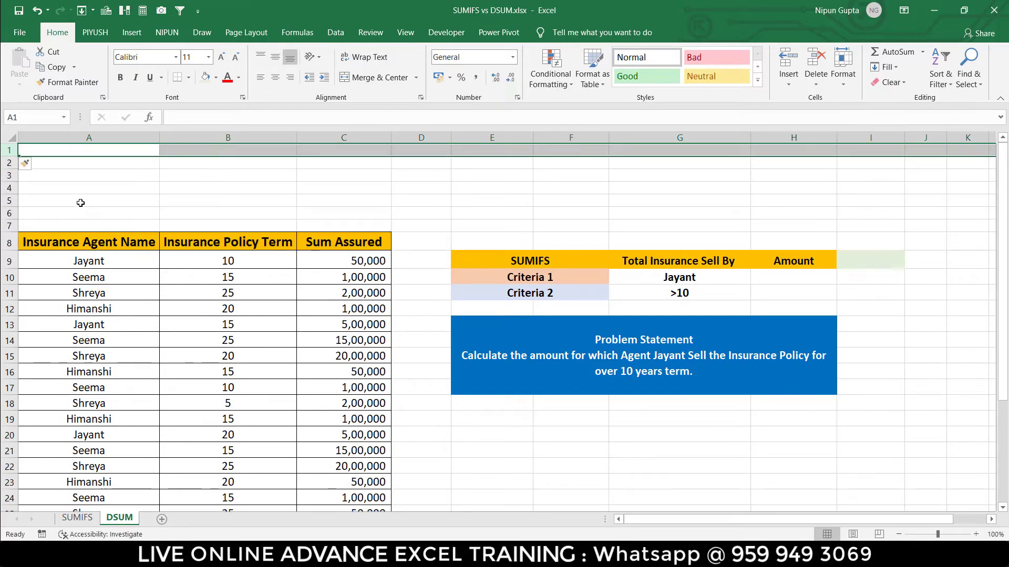
# Copy the table headers A8:C8 to row 1, starting at A1, as the headers of a criteria range.
pyautogui.click(118, 243)
pyautogui.hotkey('ctrl', 'shift', 'Right')
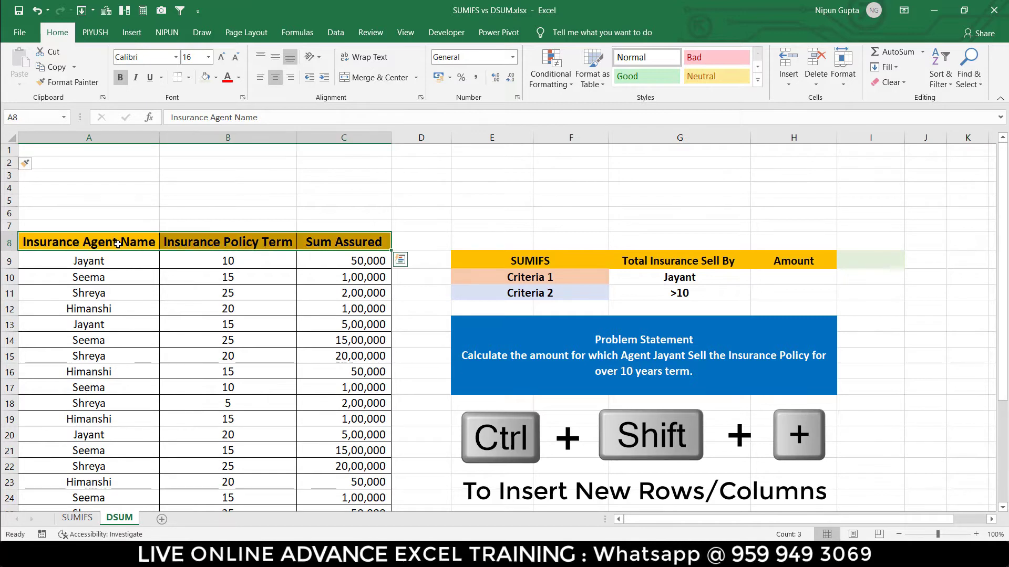
pyautogui.hotkey('ctrl', 'c')
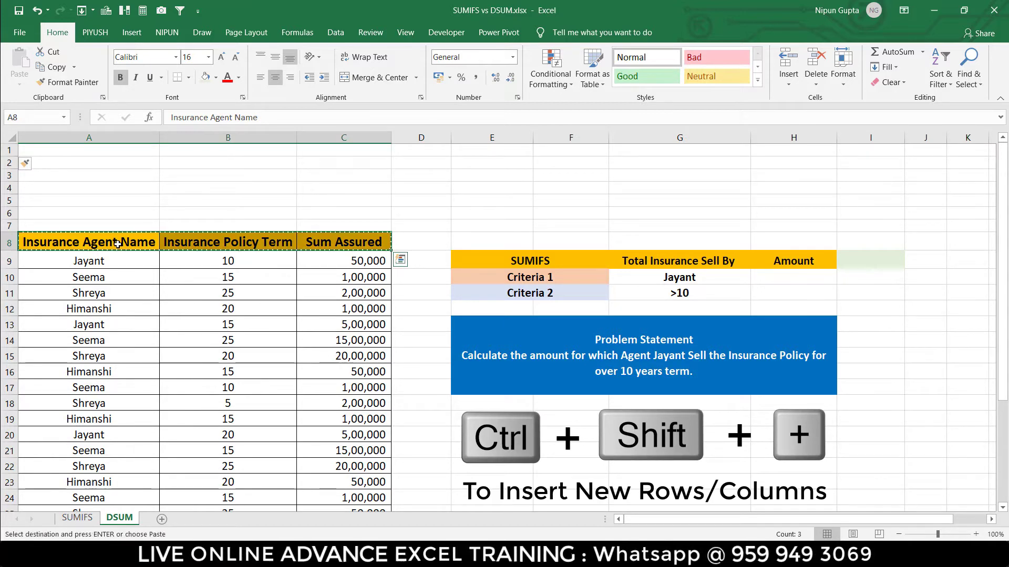
pyautogui.click(112, 152)
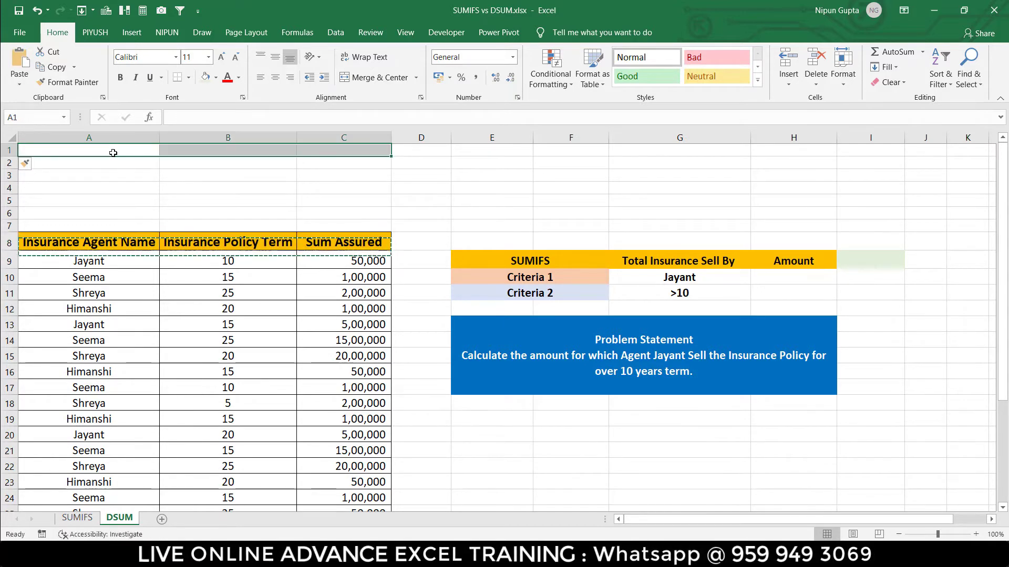
pyautogui.hotkey('ctrl', 'v')
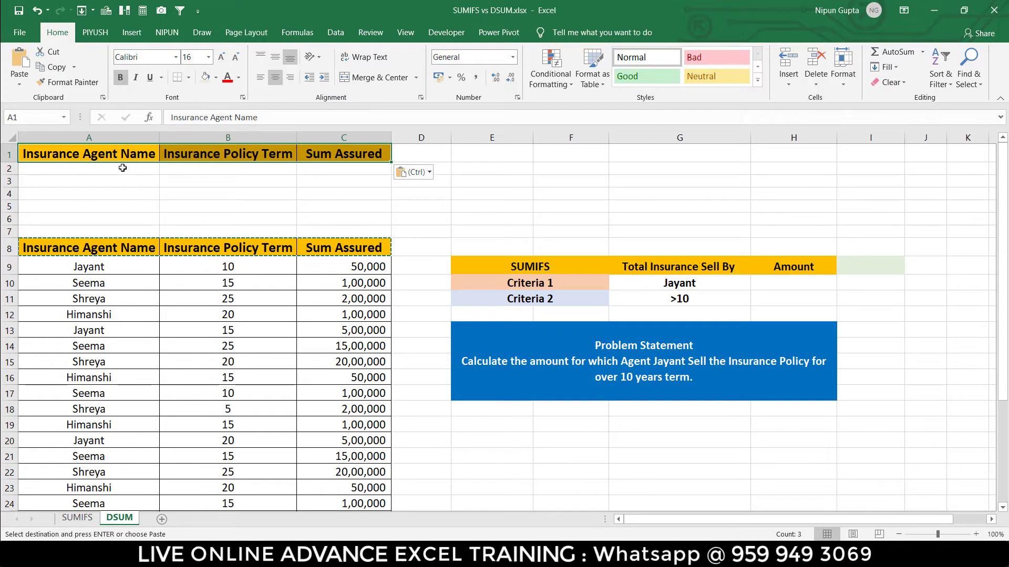
# Enter the agent's name in A2 and >10 in B2 as the criteria under the copied headers.
pyautogui.click(122, 168)
pyautogui.write('Jayant')
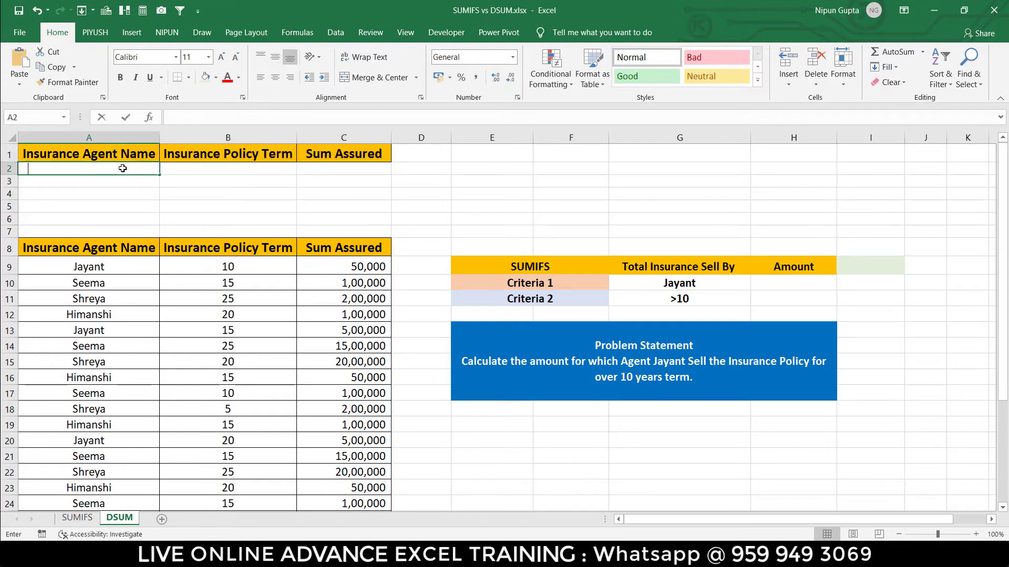
pyautogui.press('Tab')
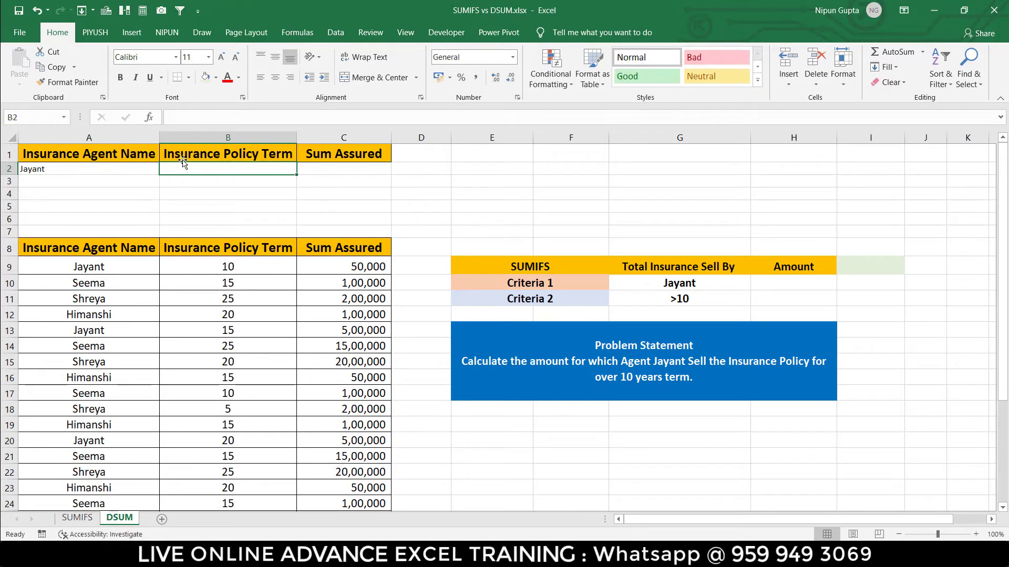
pyautogui.write('>10')
pyautogui.press('Return')
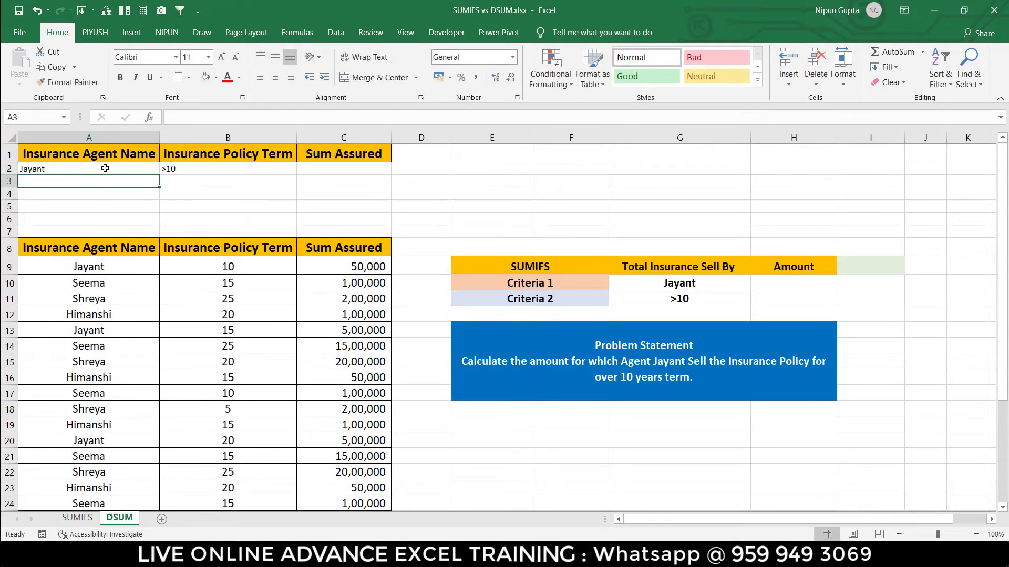
# Center the criteria cells A2:B2 and increase their font size to 14.
pyautogui.moveTo(104, 169); pyautogui.dragTo(210, 167)
pyautogui.click(275, 76)
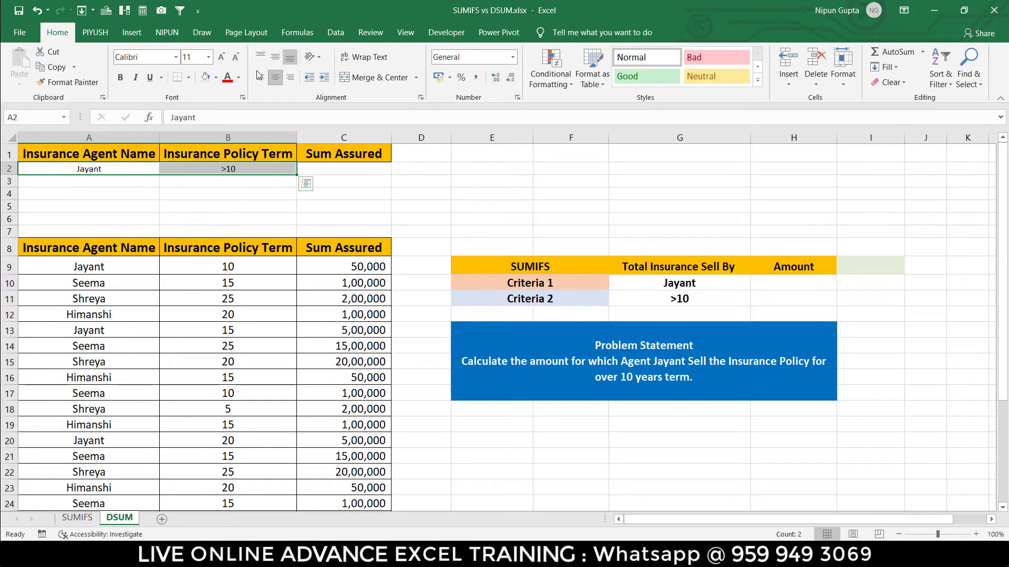
pyautogui.click(221, 57)
pyautogui.click(221, 56)
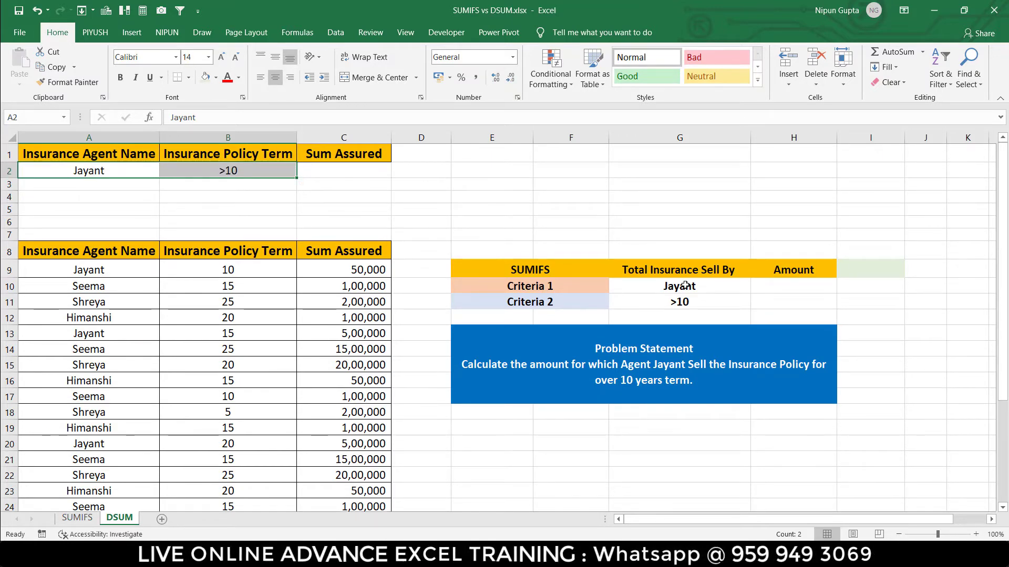
# Start a DSUM formula in I9 with the full table A8:C32, including its headers, as the database.
pyautogui.moveTo(696, 288); pyautogui.dragTo(696, 303)
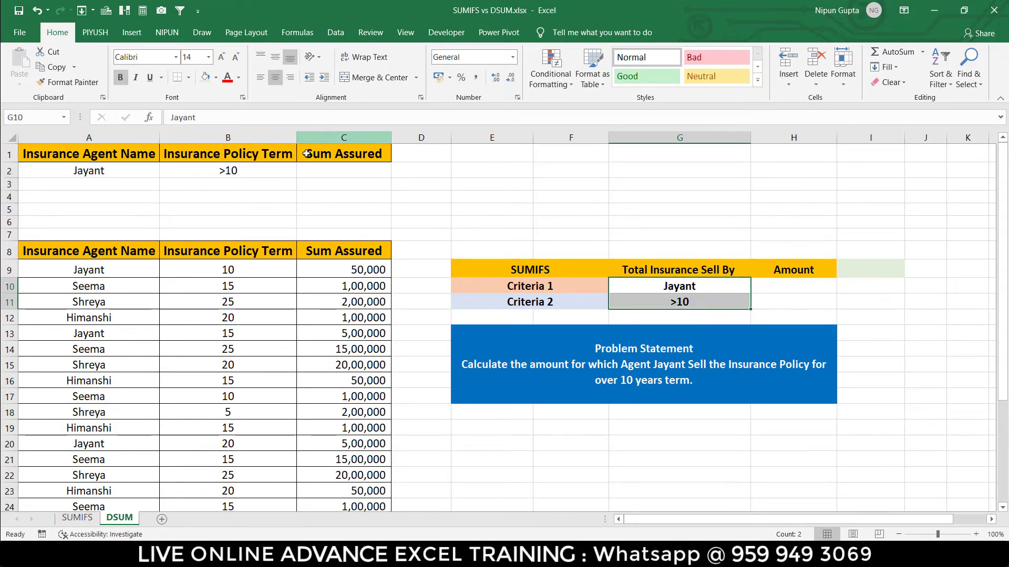
pyautogui.click(865, 265)
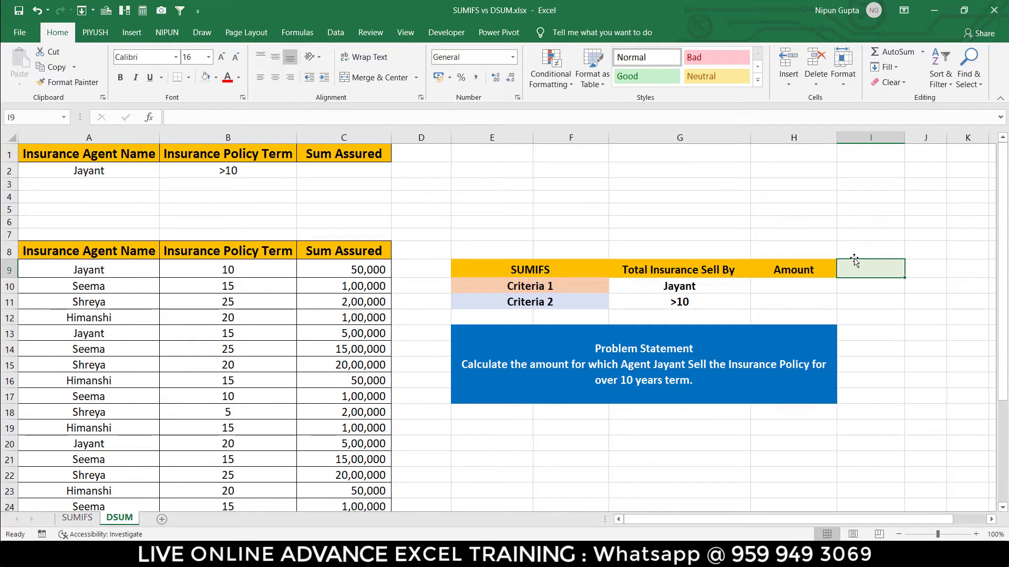
pyautogui.write('=DSUM(')
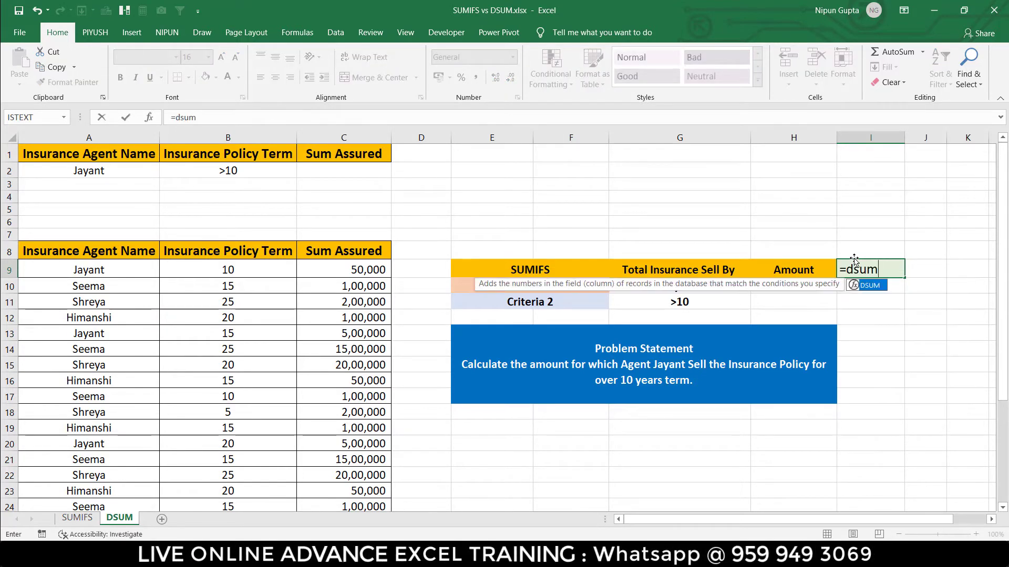
pyautogui.click(207, 118)
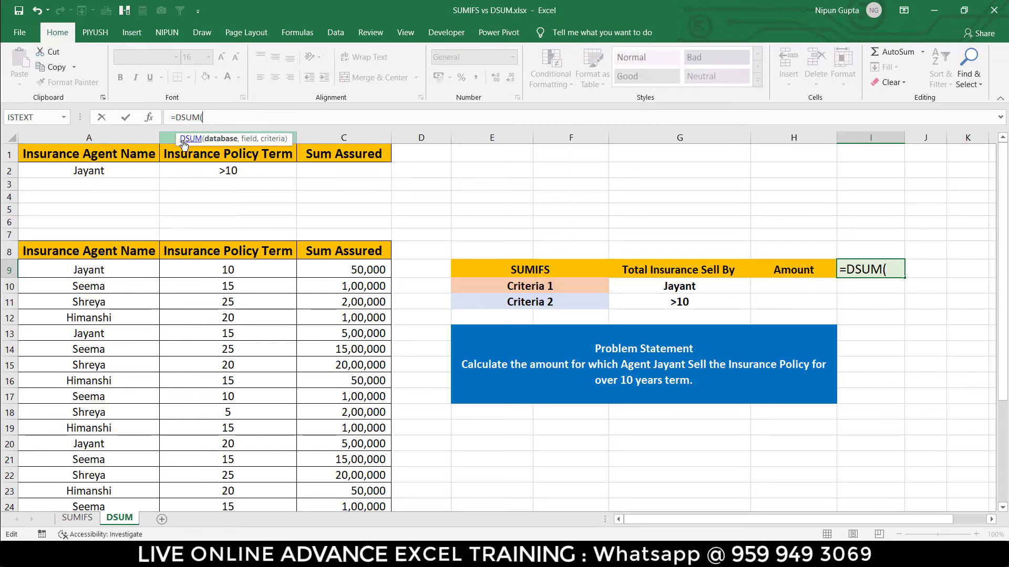
pyautogui.click(92, 251)
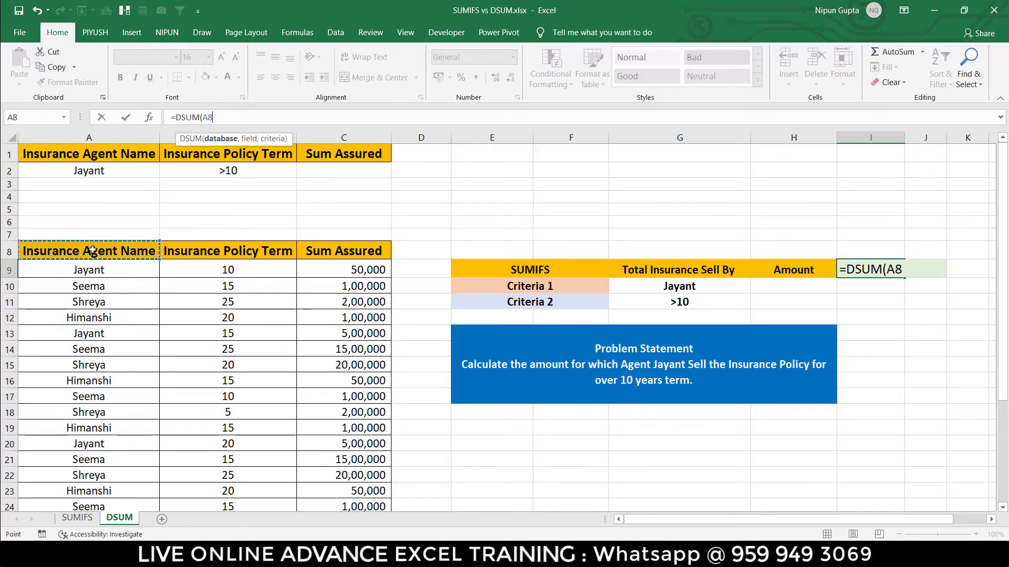
pyautogui.hotkey('ctrl', 'shift', 'Right')
pyautogui.hotkey('ctrl', 'shift', 'Down')
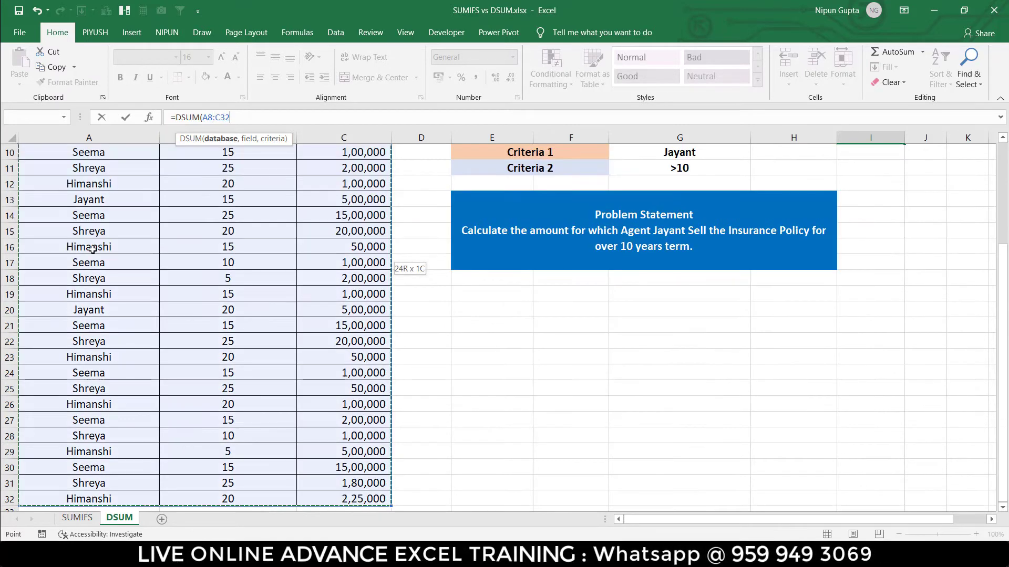
pyautogui.write(',')
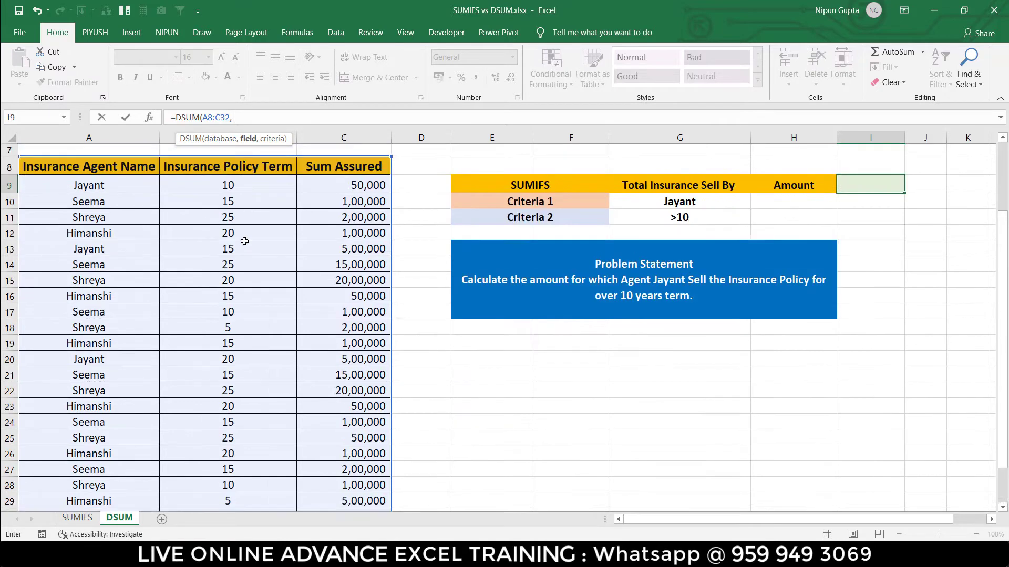
# Set the data table's Sum Assured header C8 as the field argument of the DSUM formula.
pyautogui.scroll(3, 244, 241)
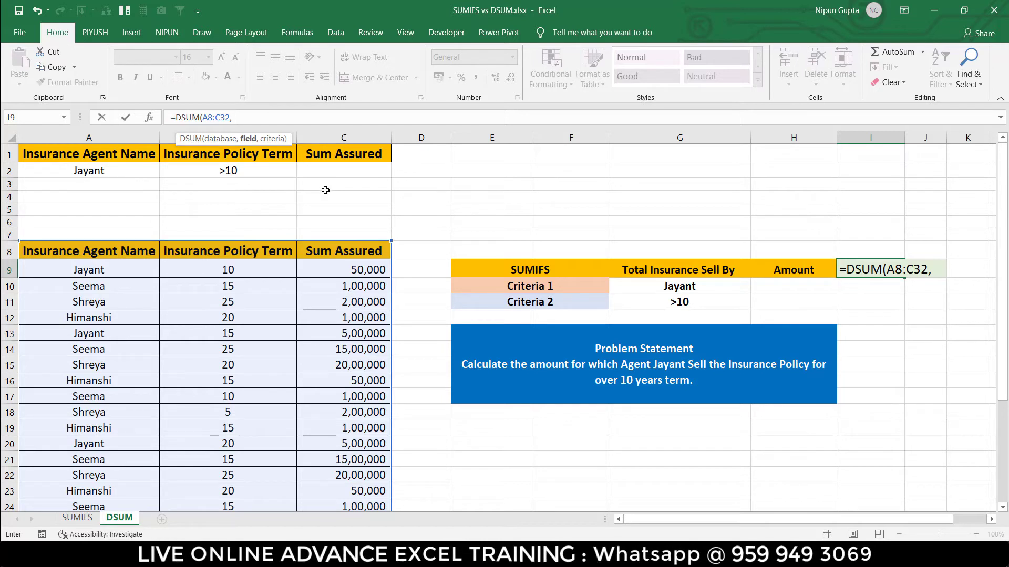
pyautogui.click(341, 255)
pyautogui.click(341, 155)
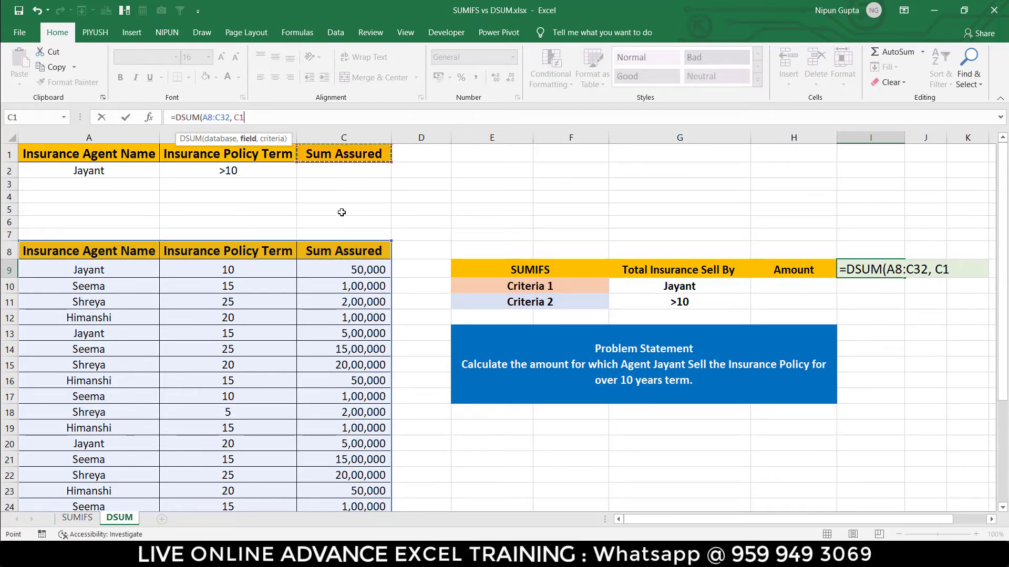
pyautogui.click(341, 247)
pyautogui.write(',')
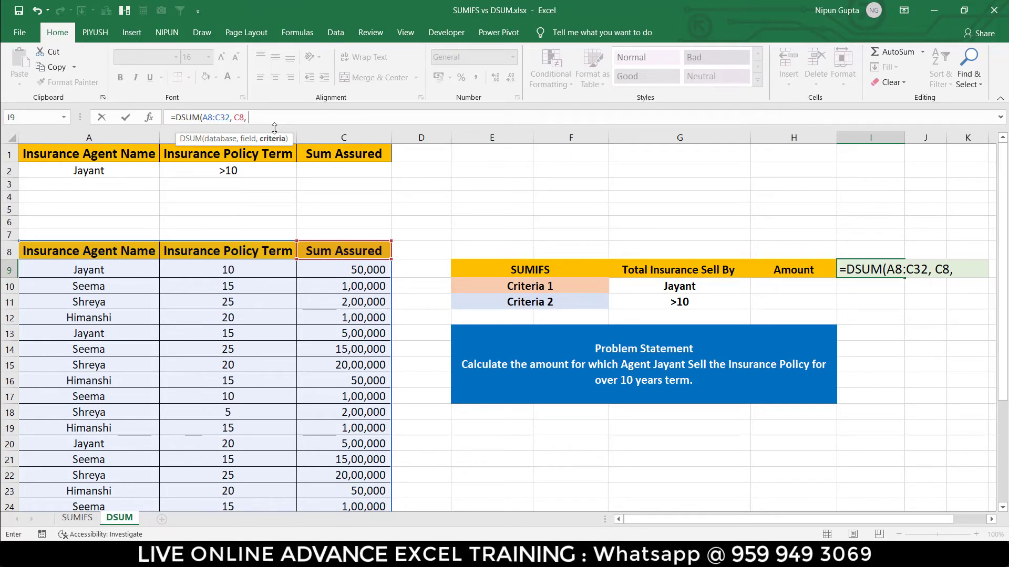
# Set A1:C2 as the criteria range, complete the DSUM formula, and reselect I9.
pyautogui.moveTo(98, 155); pyautogui.dragTo(370, 167)
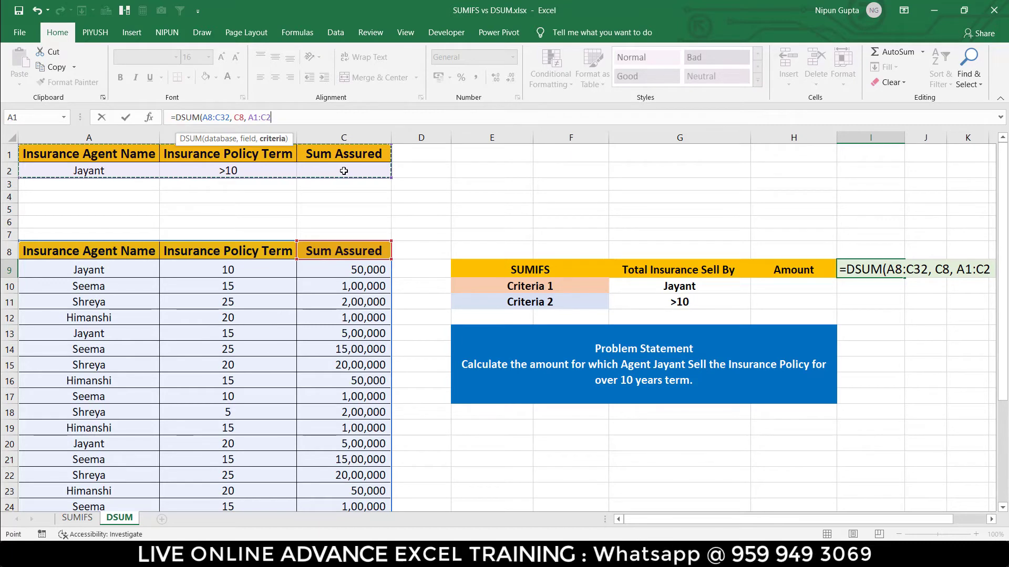
pyautogui.write(')')
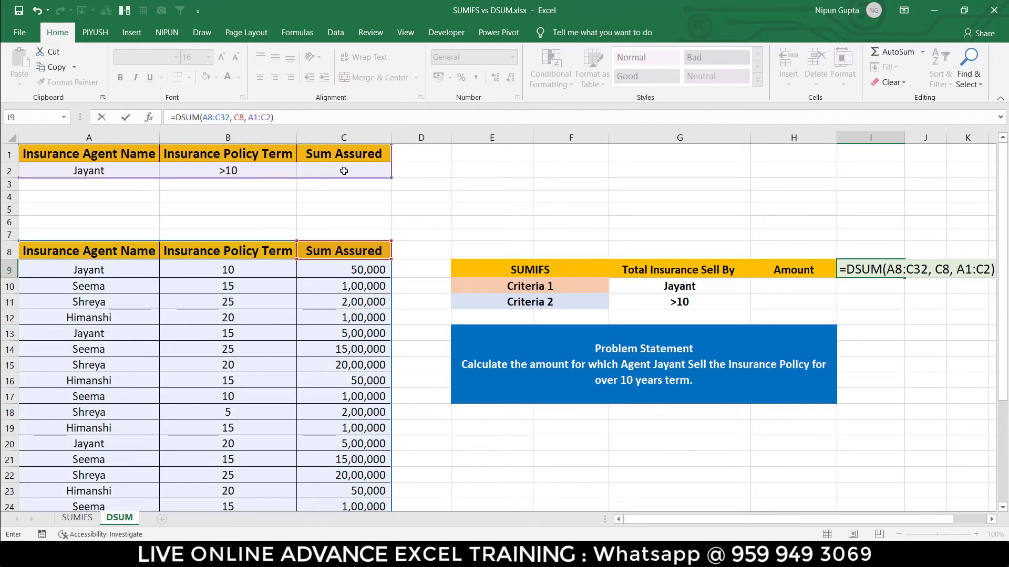
pyautogui.press('Return')
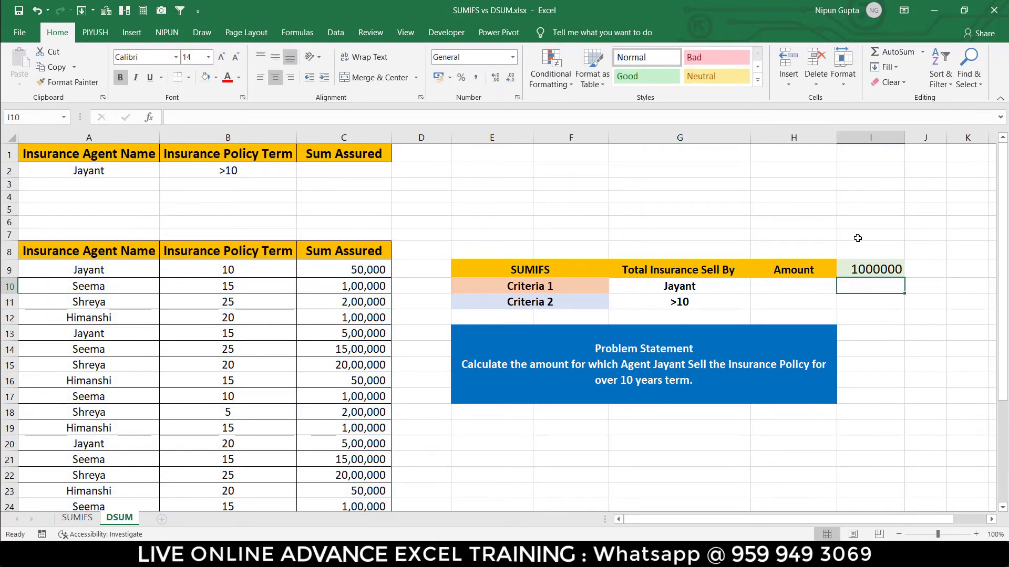
pyautogui.click(877, 261)
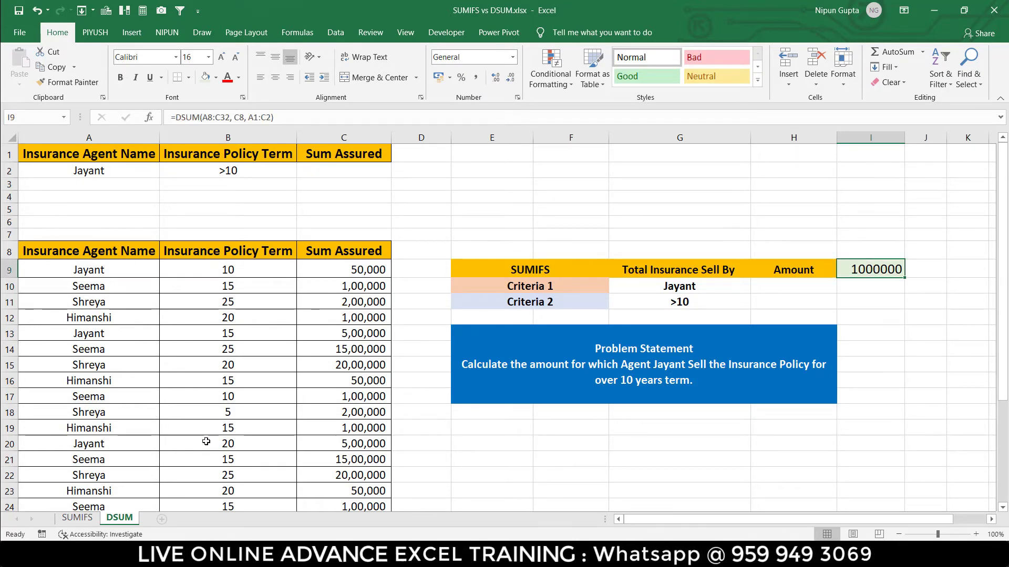
# Compare the SUMIFS sheet's total with the DSUM sheet's result and examine the DSUM formula's arguments in I9.
pyautogui.click(76, 518)
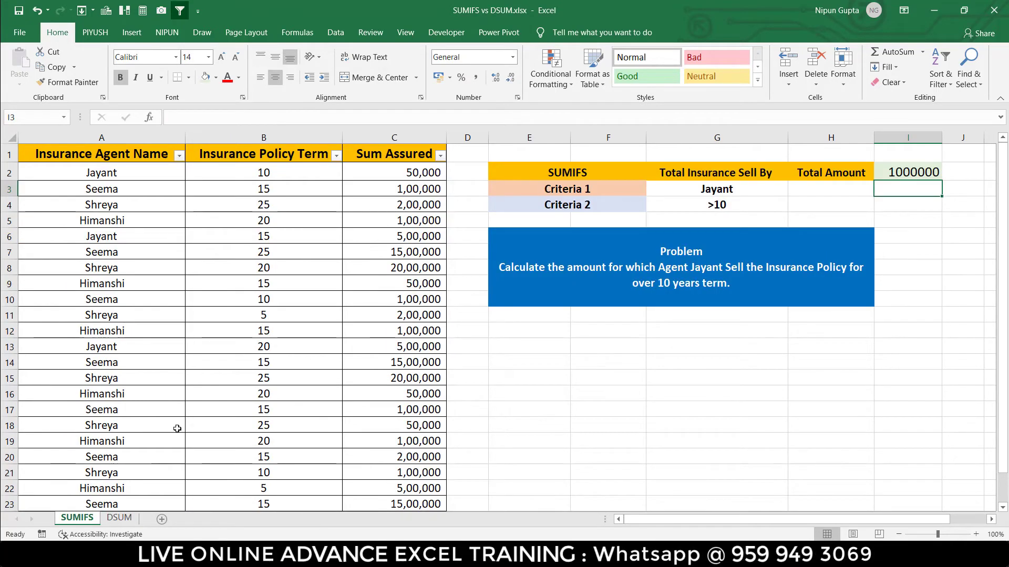
pyautogui.click(120, 517)
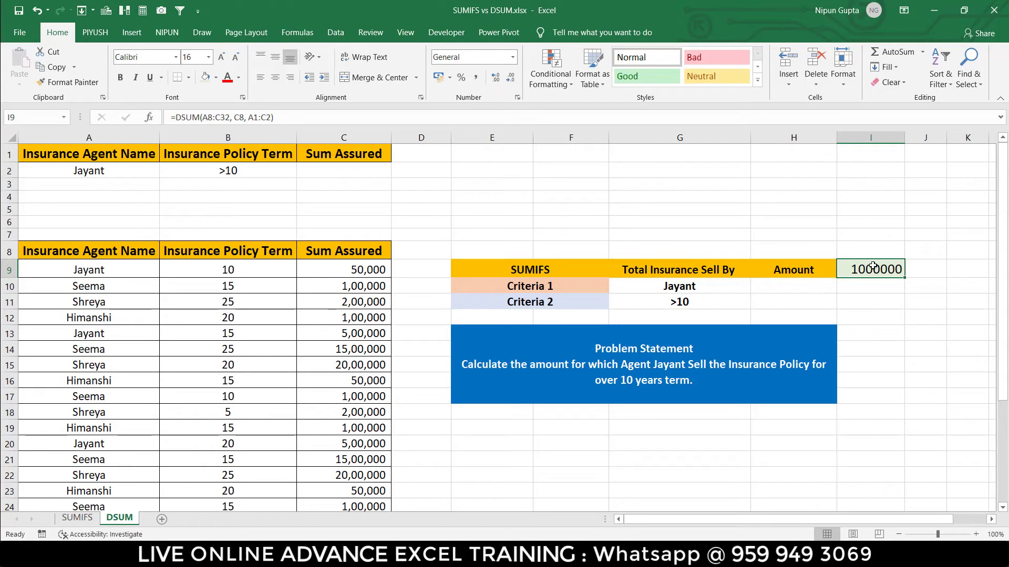
pyautogui.click(246, 118)
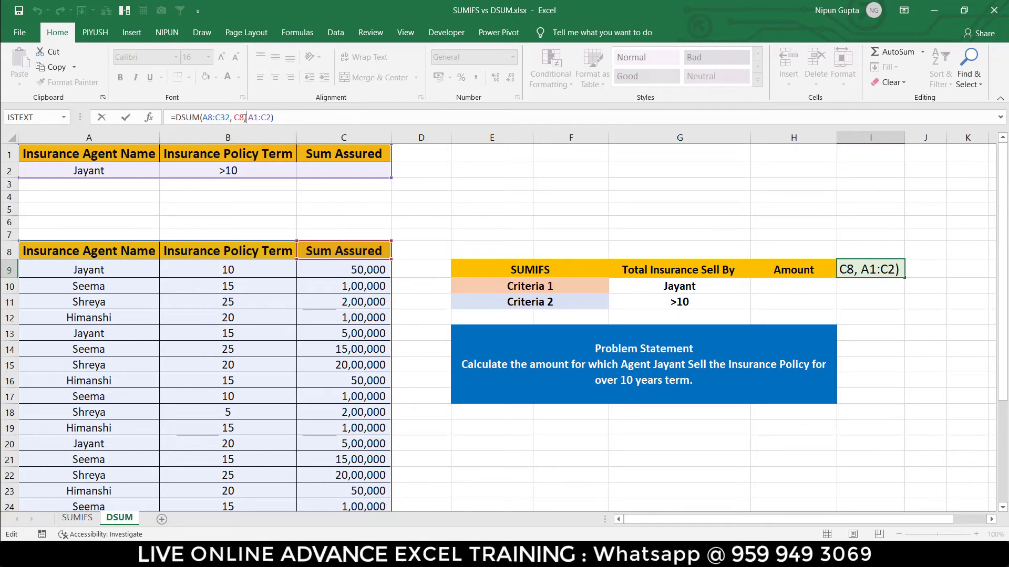
pyautogui.press('Return')
pyautogui.click(878, 268)
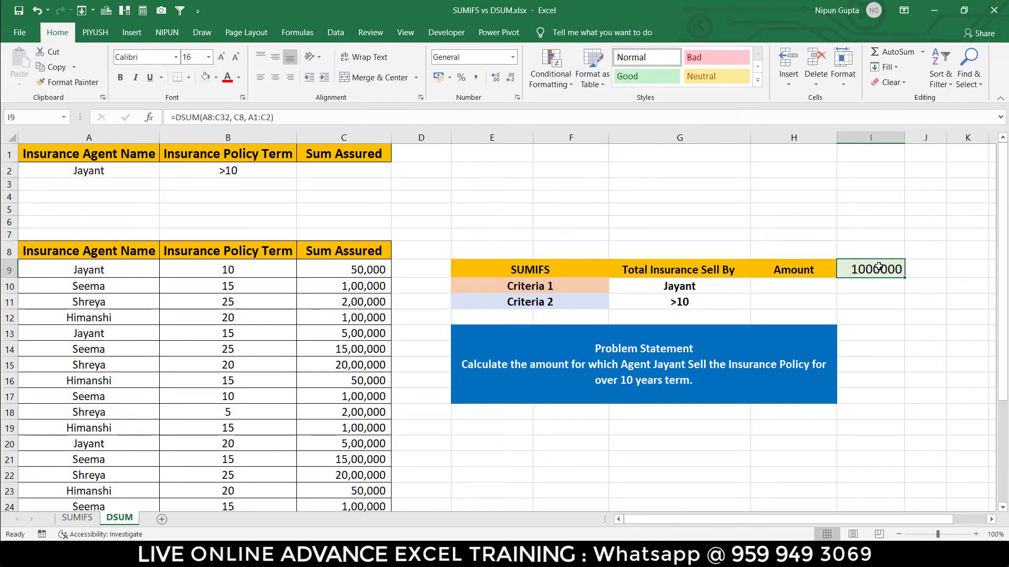
# Review the criteria range A1:C2, clear the policy term criterion in B2 and re-enter it as >10.
pyautogui.click(245, 171)
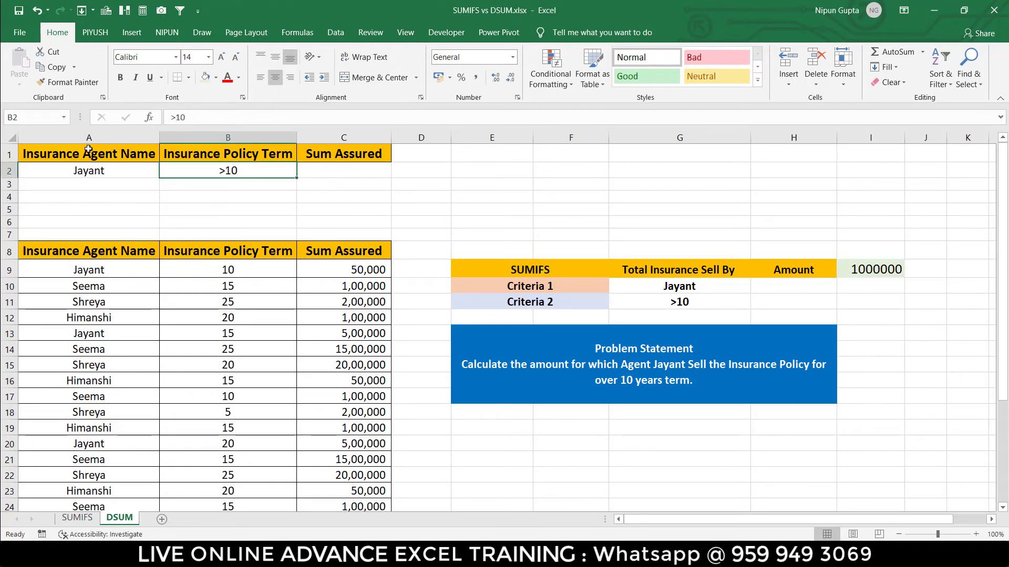
pyautogui.moveTo(88, 151); pyautogui.dragTo(371, 164)
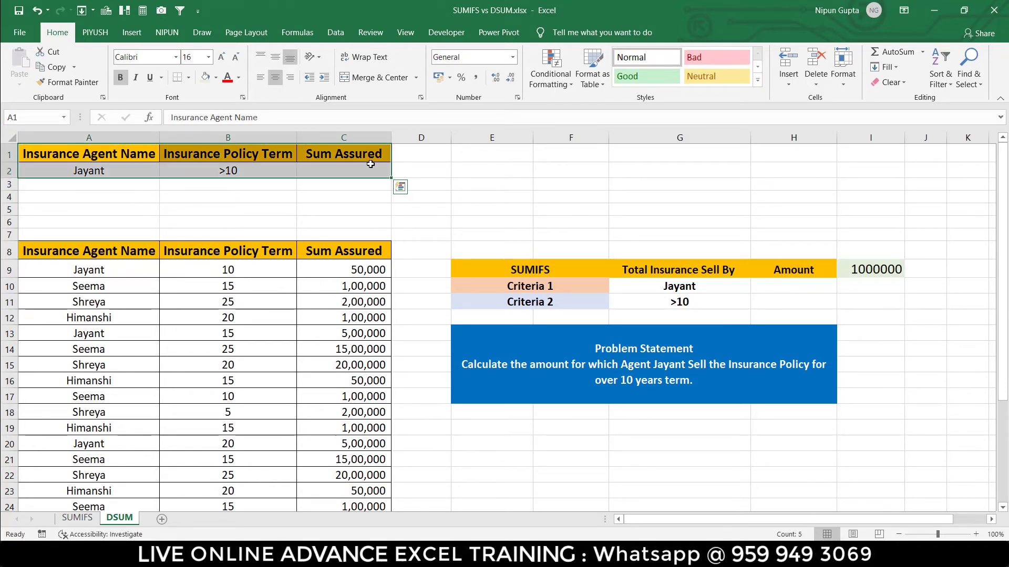
pyautogui.click(256, 165)
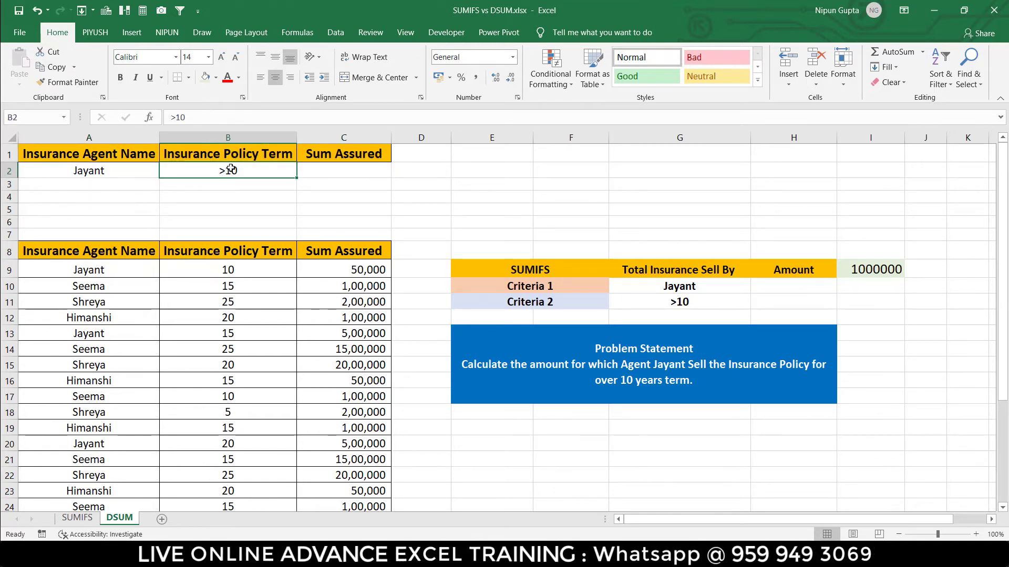
pyautogui.press('Delete')
pyautogui.write('>10')
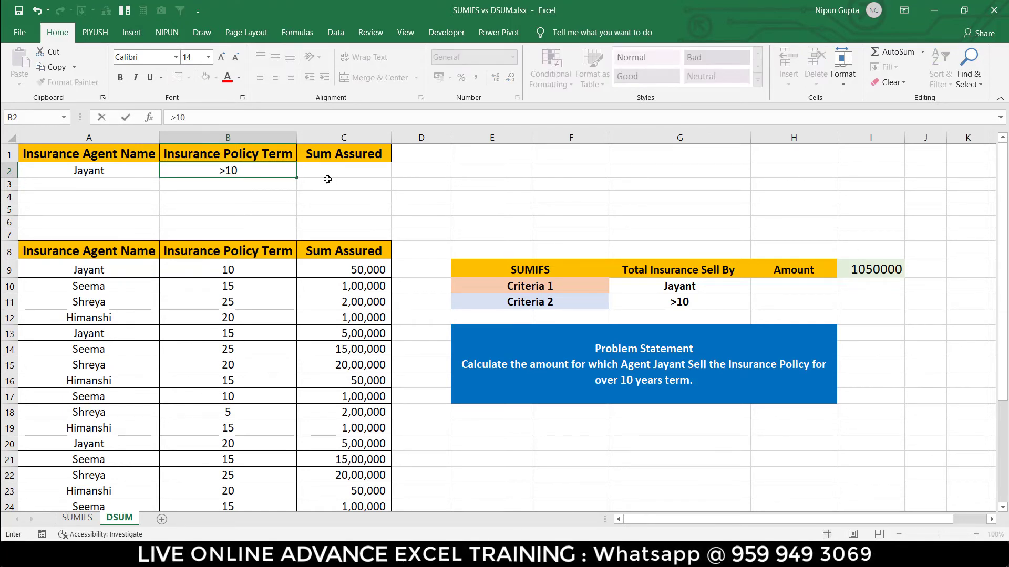
pyautogui.press('Return')
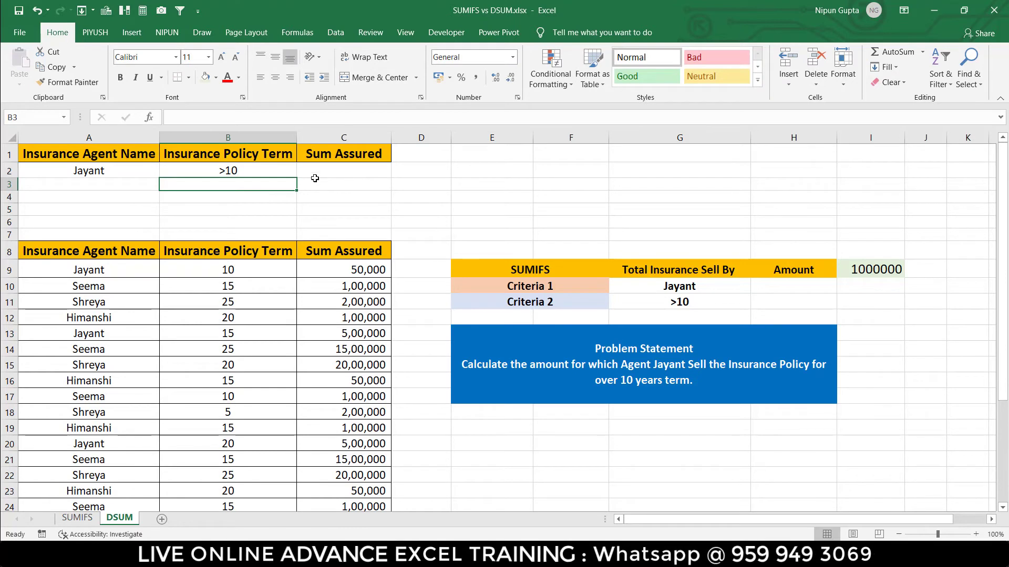
# Compare the criteria headers with the table headers in row 8, and clear and re-enter the agent's name in A2.
pyautogui.click(238, 170)
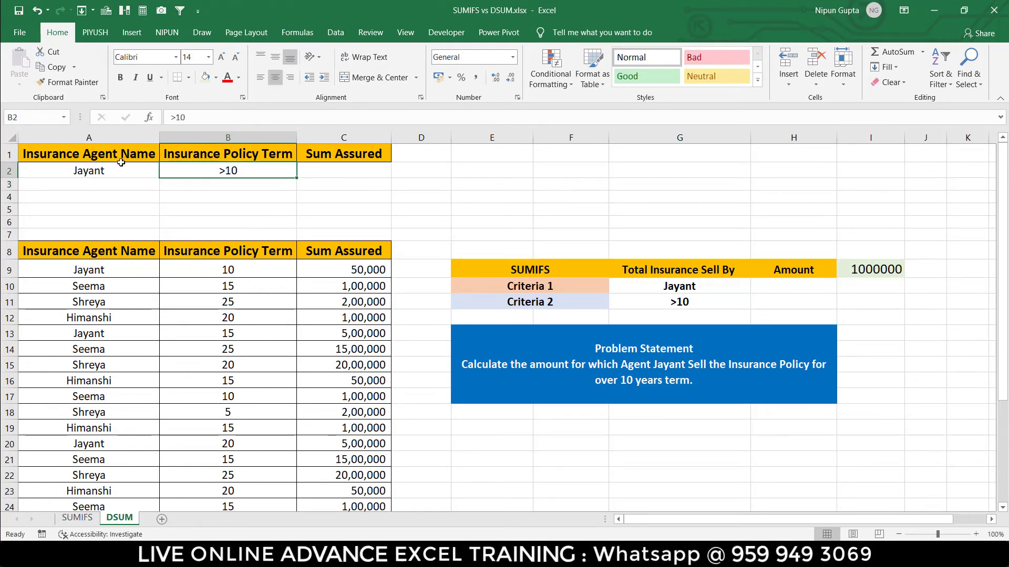
pyautogui.moveTo(109, 157); pyautogui.dragTo(347, 164)
pyautogui.click(109, 250)
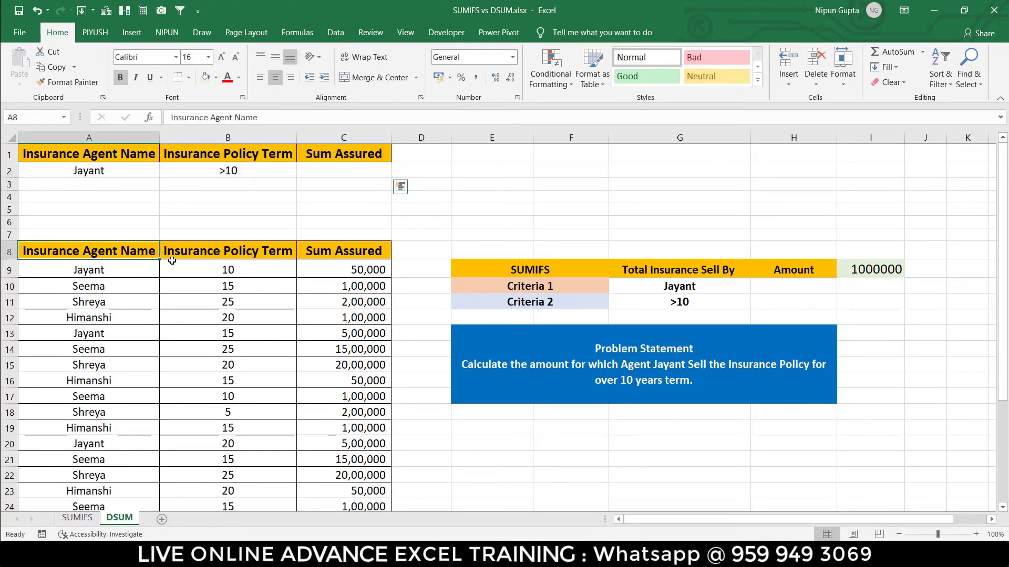
pyautogui.moveTo(171, 260); pyautogui.dragTo(342, 263)
pyautogui.click(100, 172)
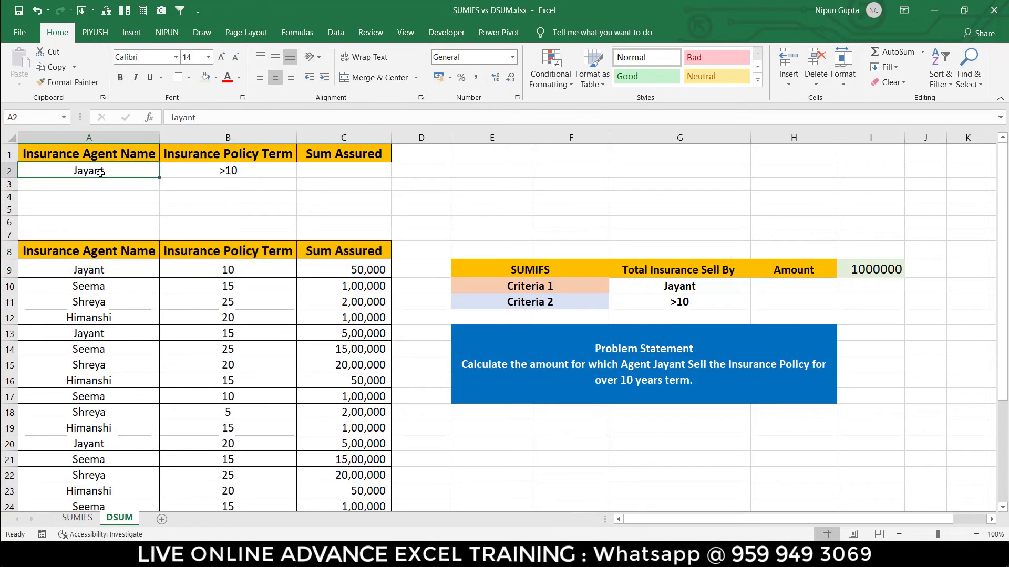
pyautogui.press('Delete')
pyautogui.write('Jayan')
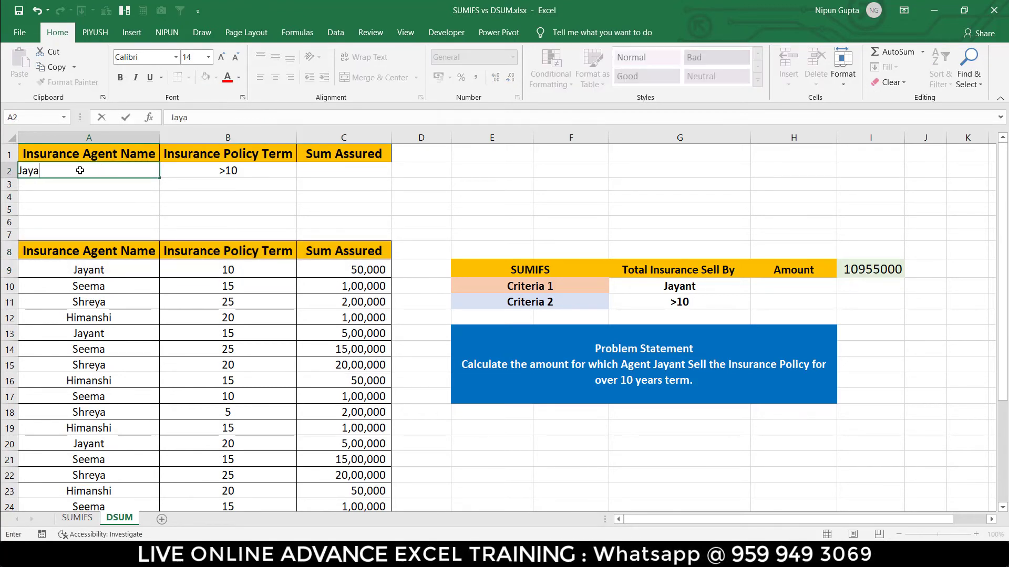
pyautogui.press('Return')
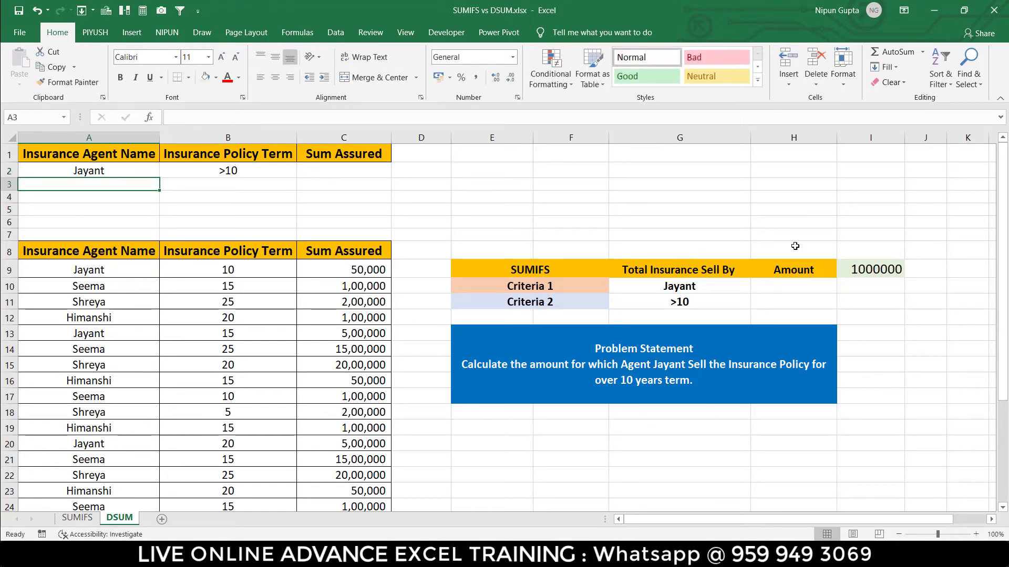
# Clear the agent name criterion in A2 and undo the deletion.
pyautogui.click(106, 169)
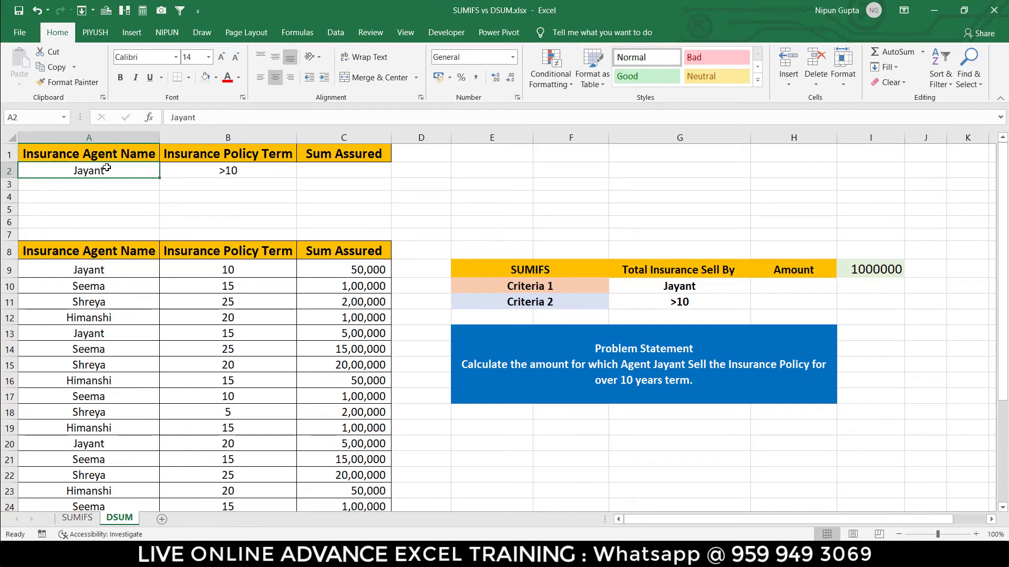
pyautogui.press('Delete')
pyautogui.hotkey('ctrl', 'z')
# Clear the policy term criterion in B2 and add filters to the data table headers A8:C8.
pyautogui.click(216, 171)
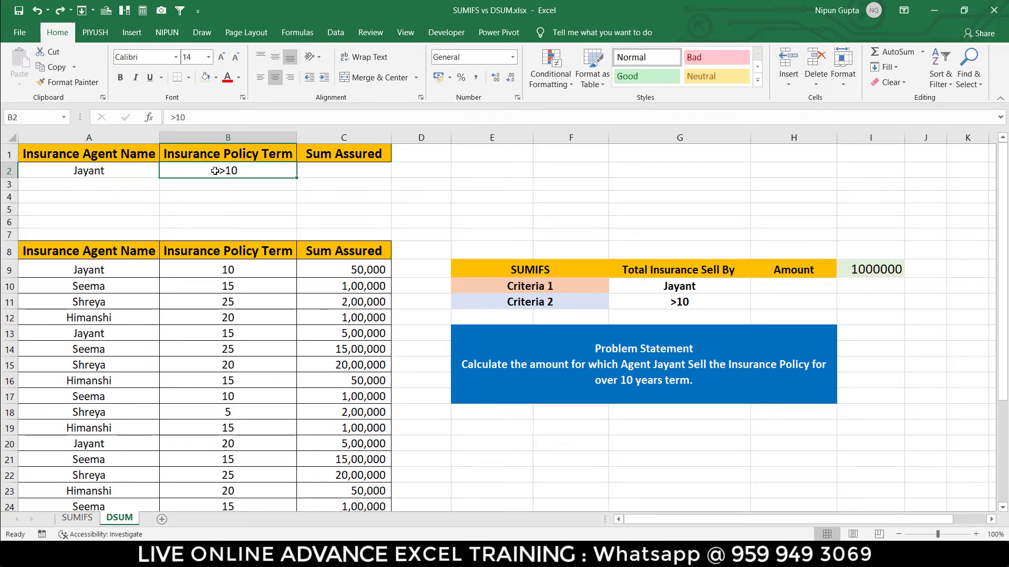
pyautogui.press('Delete')
pyautogui.moveTo(103, 249); pyautogui.dragTo(306, 249)
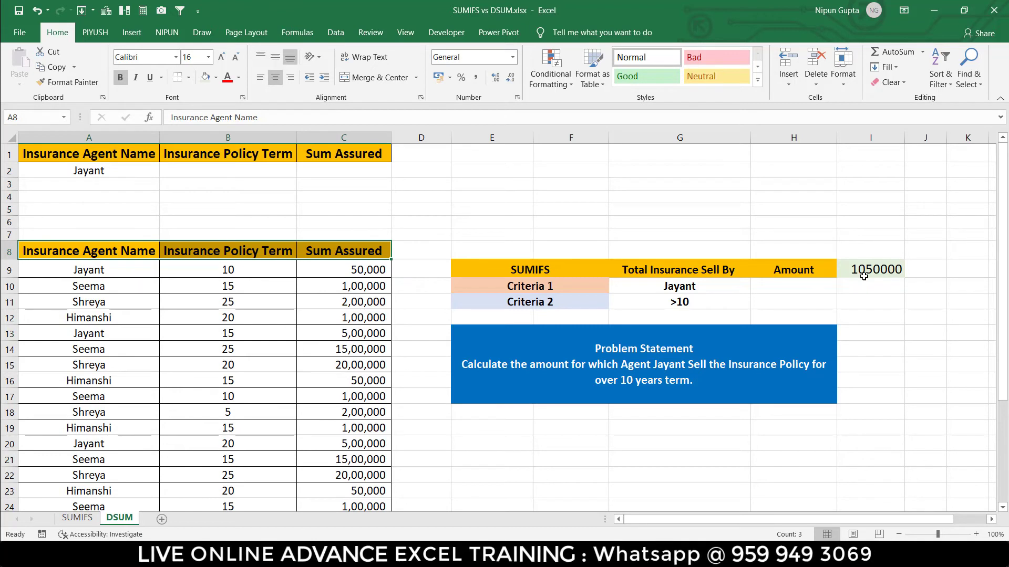
pyautogui.press('alt')
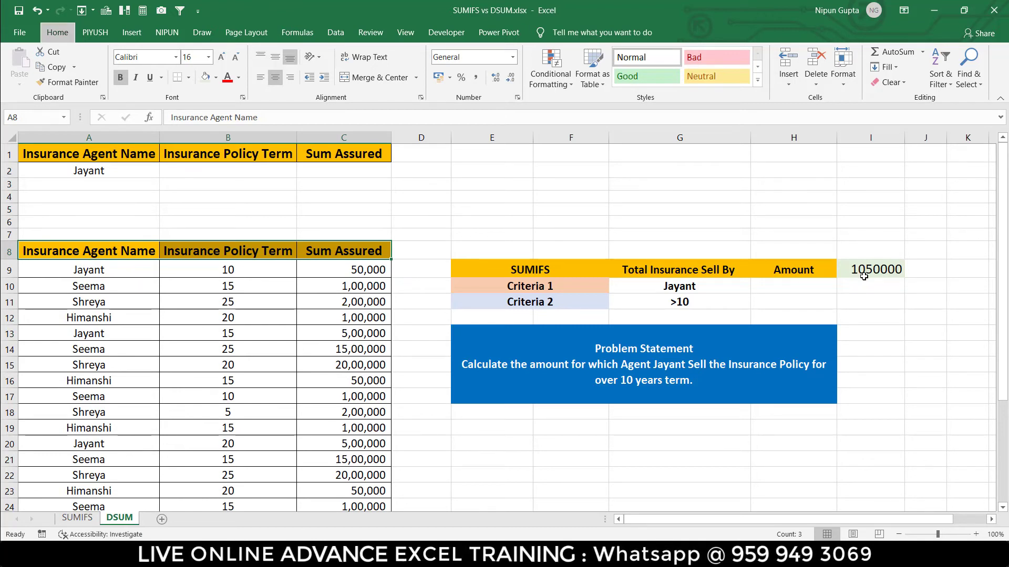
pyautogui.press('a')
pyautogui.press('t')
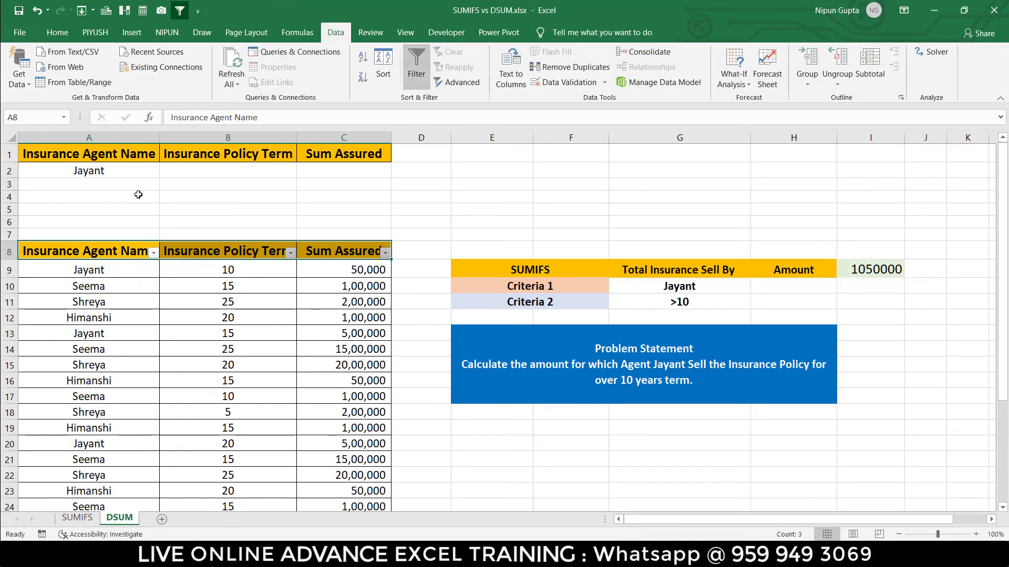
# Filter the Insurance Agent Name column to the agent named in A2 and select the visible Sum Assured values to check their sum.
pyautogui.click(153, 253)
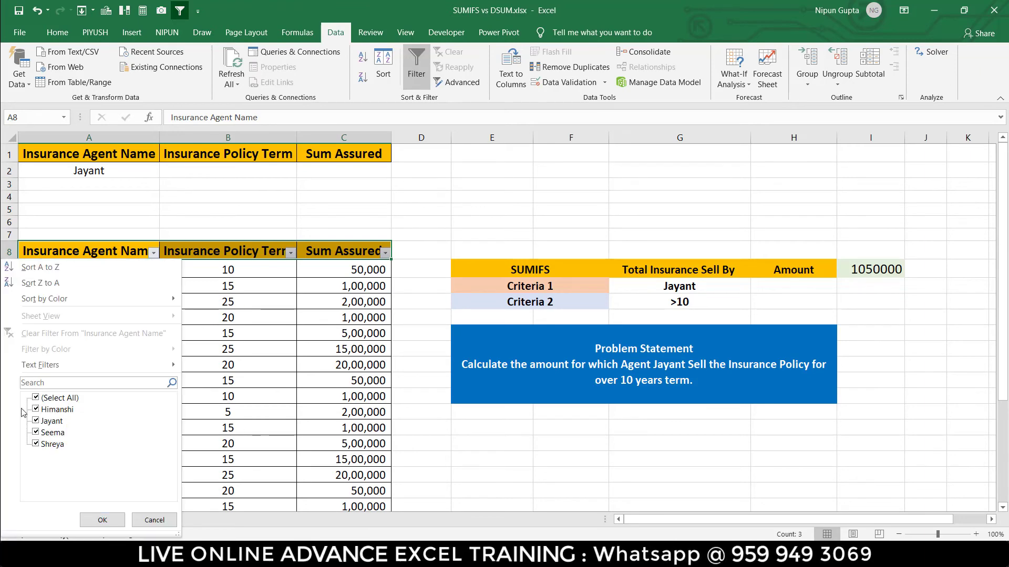
pyautogui.click(36, 398)
pyautogui.click(35, 420)
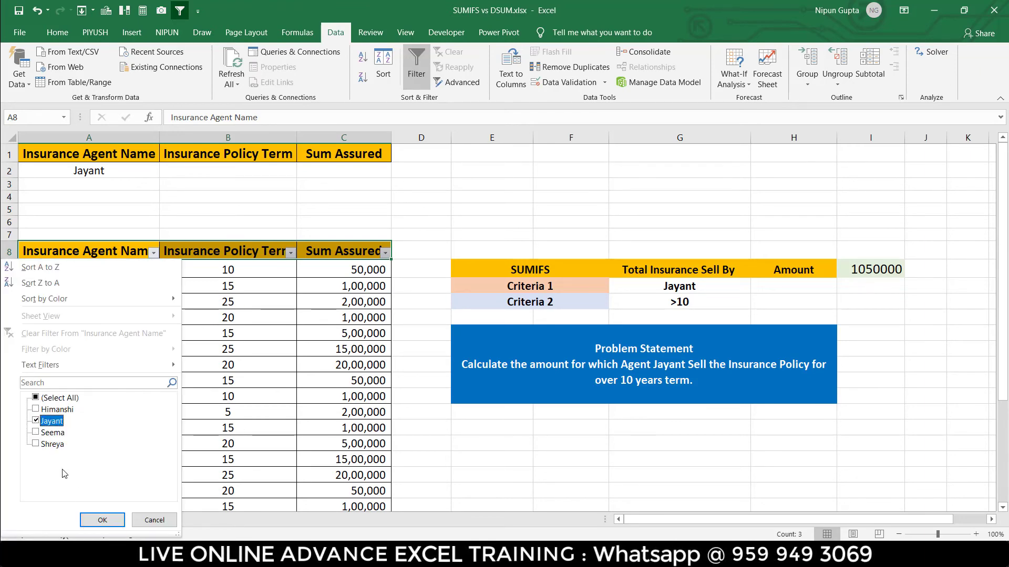
pyautogui.click(102, 520)
pyautogui.moveTo(353, 270); pyautogui.dragTo(355, 303)
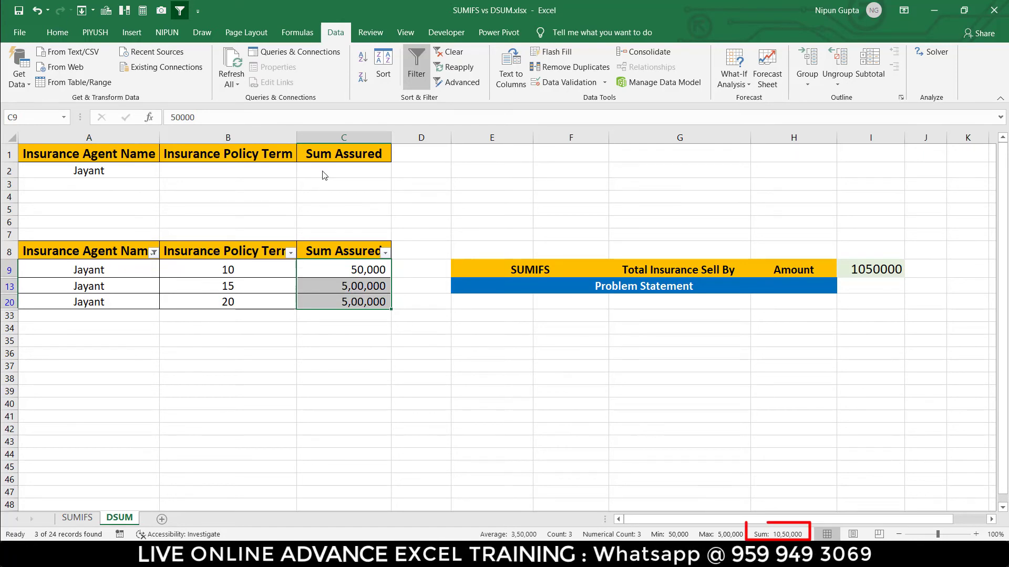